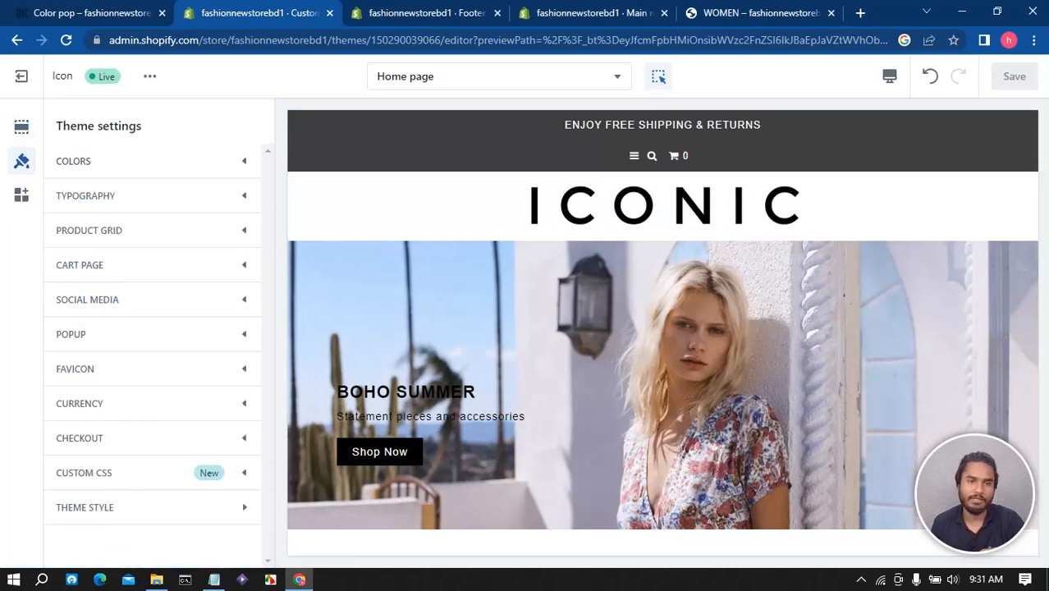
- Examine the theme's color settings from header to footer alongside the home page preview
left_click(74, 161)
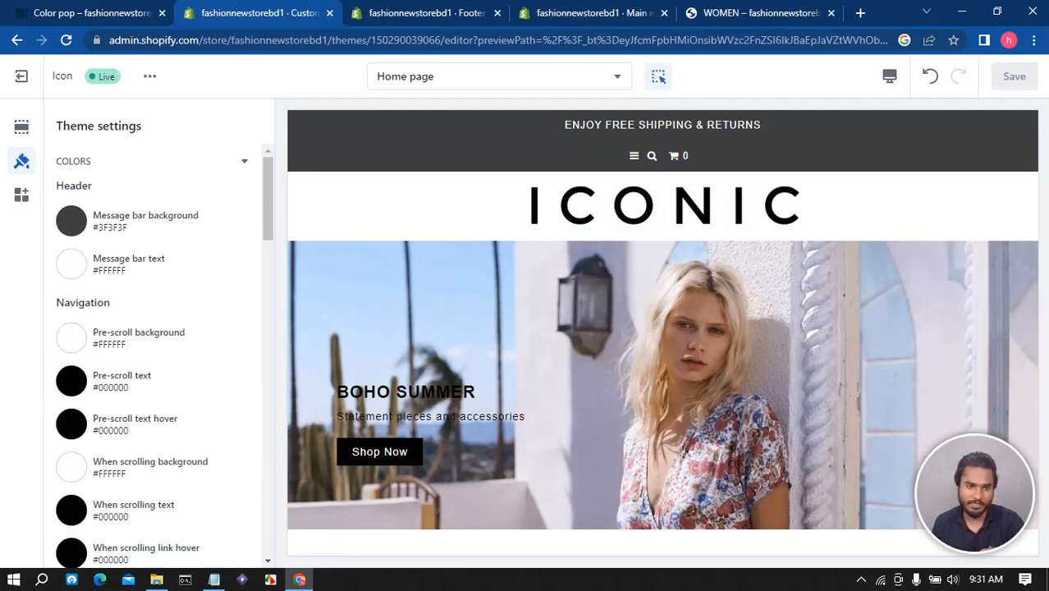
scroll(156, 353, "down", 7)
scroll(156, 353, "up", 7)
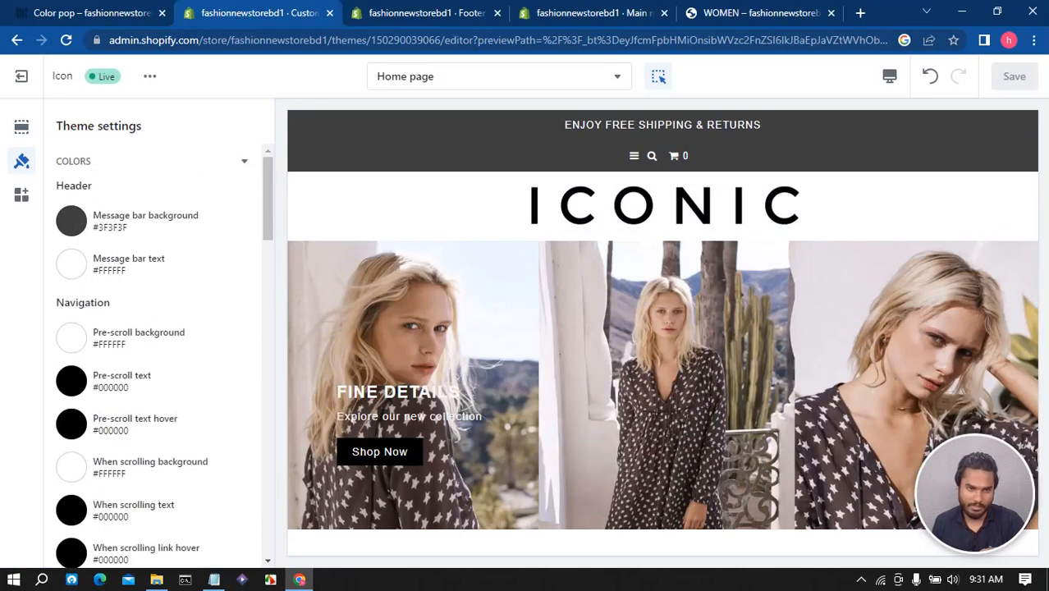
scroll(156, 353, "down", 3)
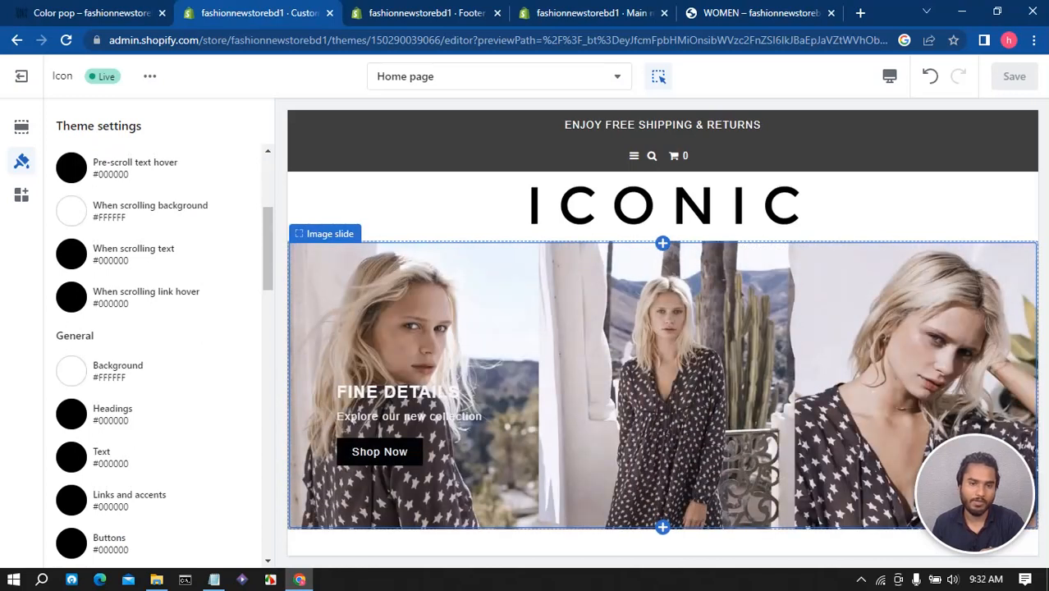
scroll(165, 353, "down", 3)
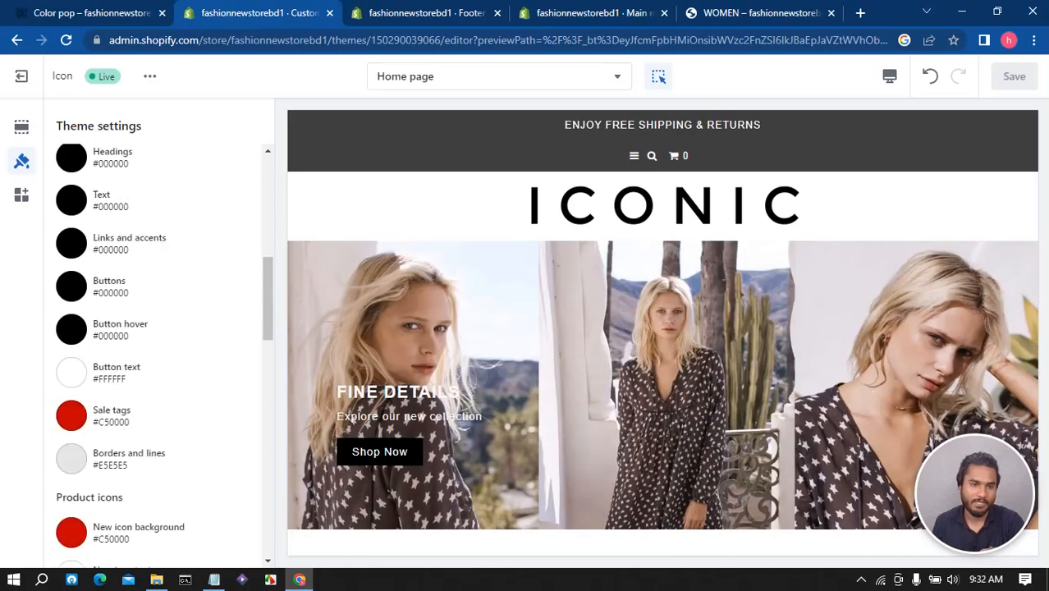
scroll(663, 333, "down", 7)
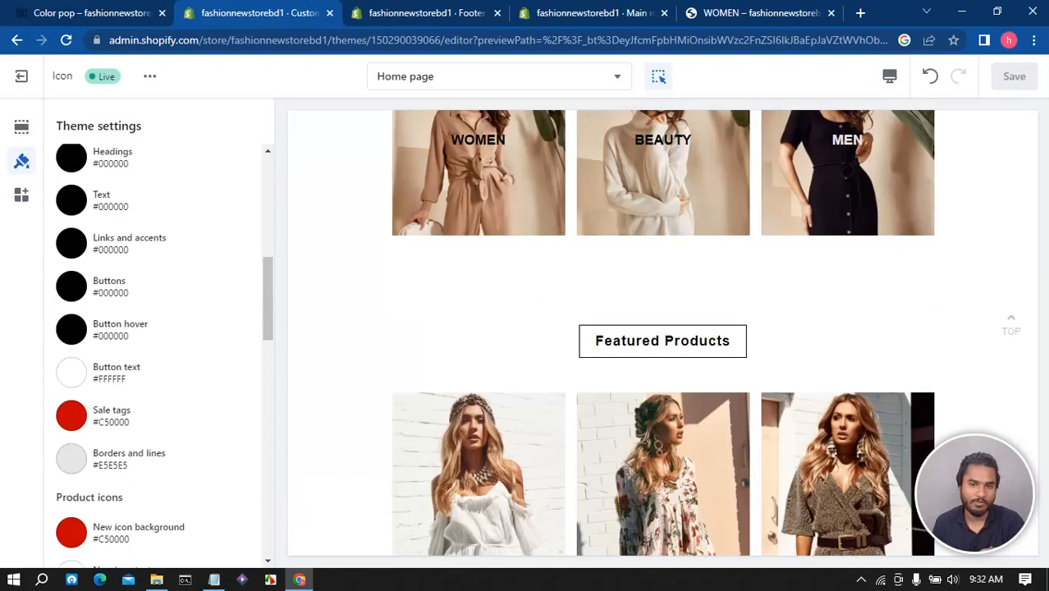
scroll(662, 333, "down", 3)
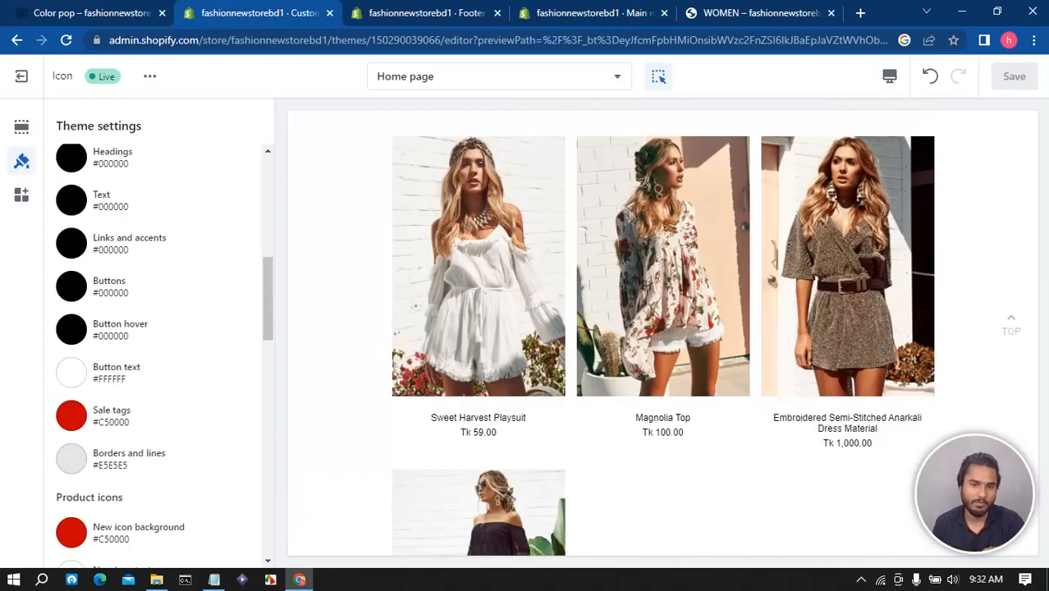
scroll(156, 345, "down", 3)
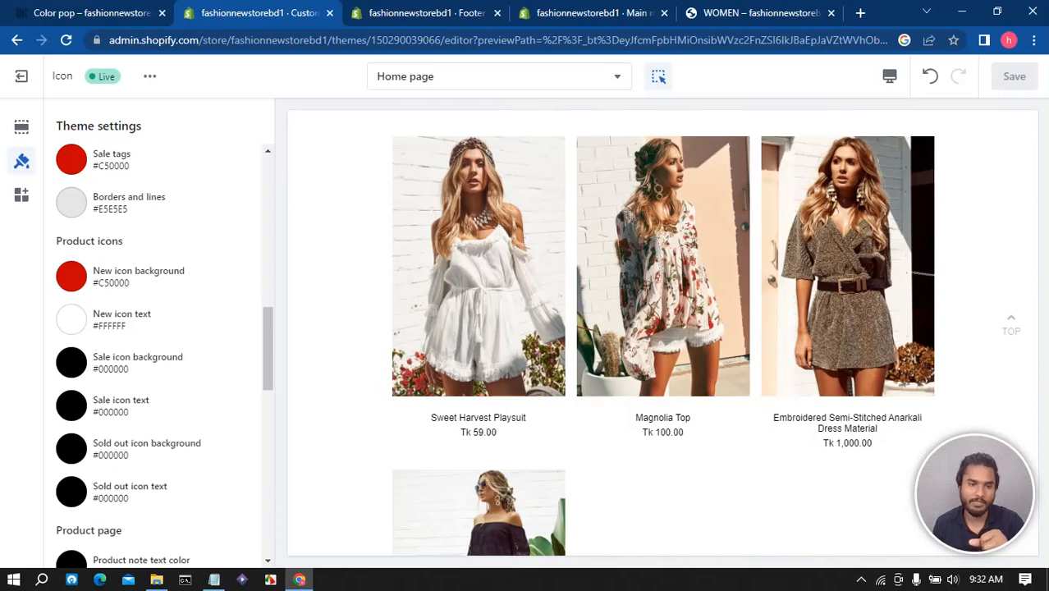
scroll(156, 345, "down", 3)
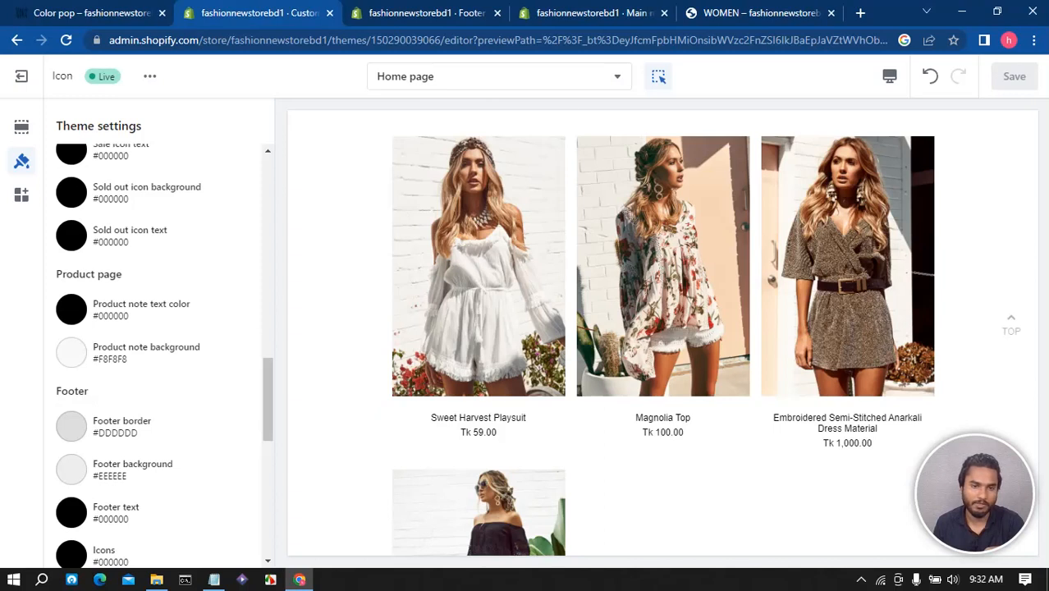
scroll(663, 332, "down", 20)
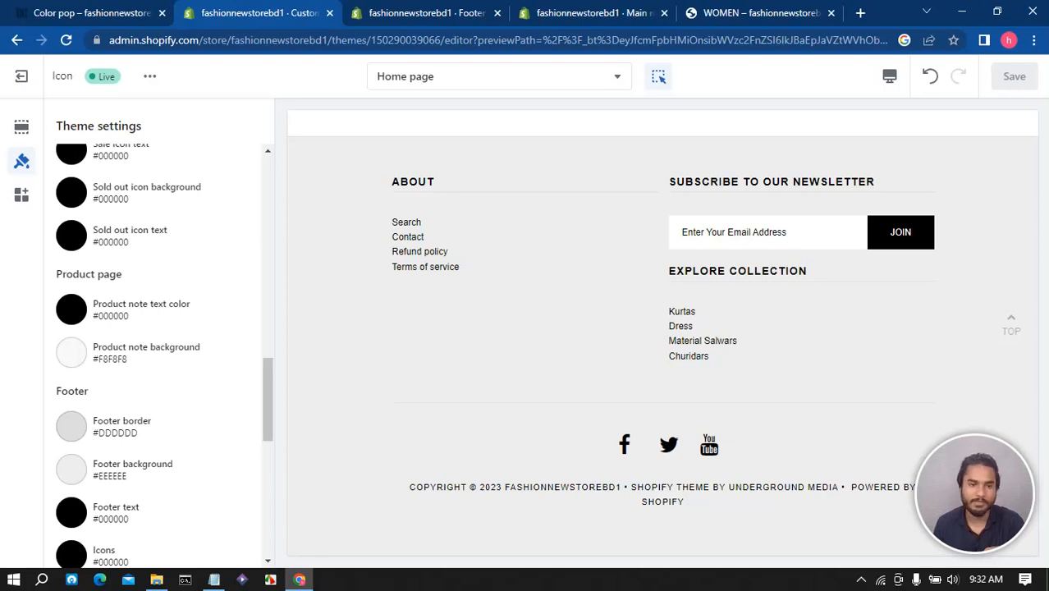
- Set the footer background color to black, #000000
left_click(71, 468)
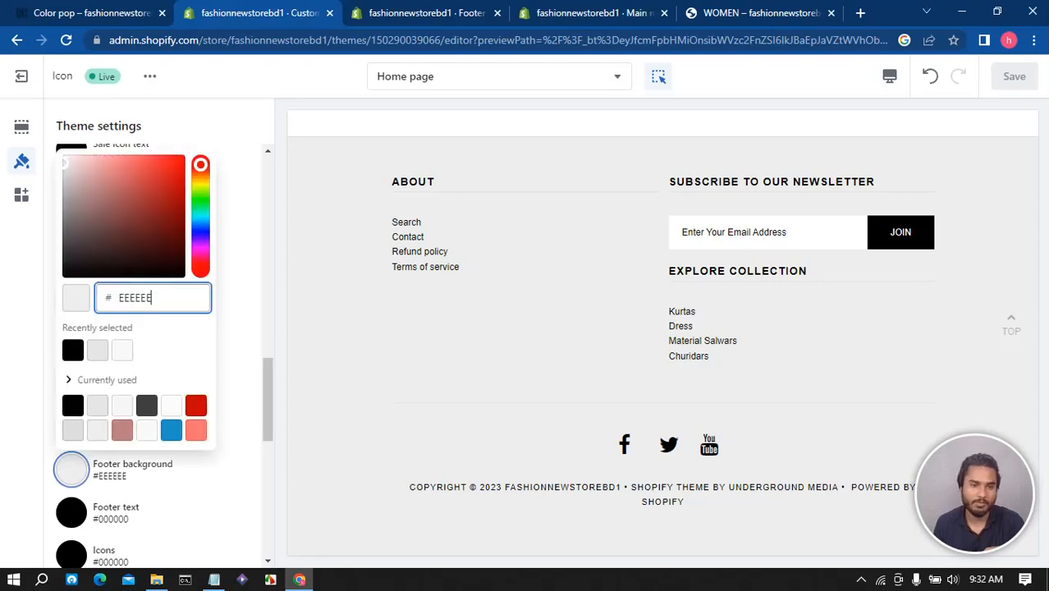
left_click(123, 406)
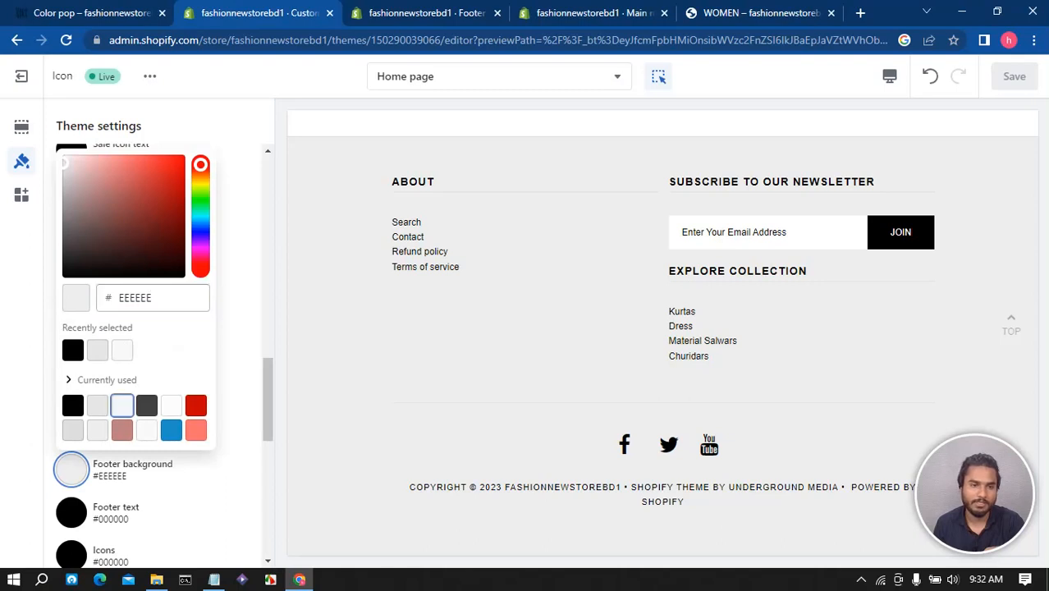
left_click(73, 405)
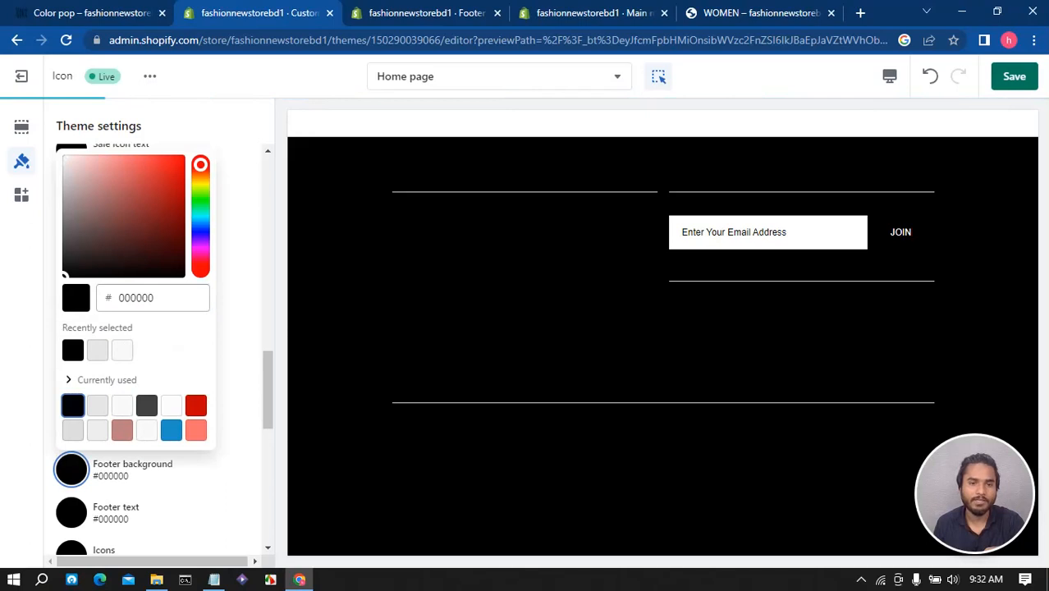
key("Escape")
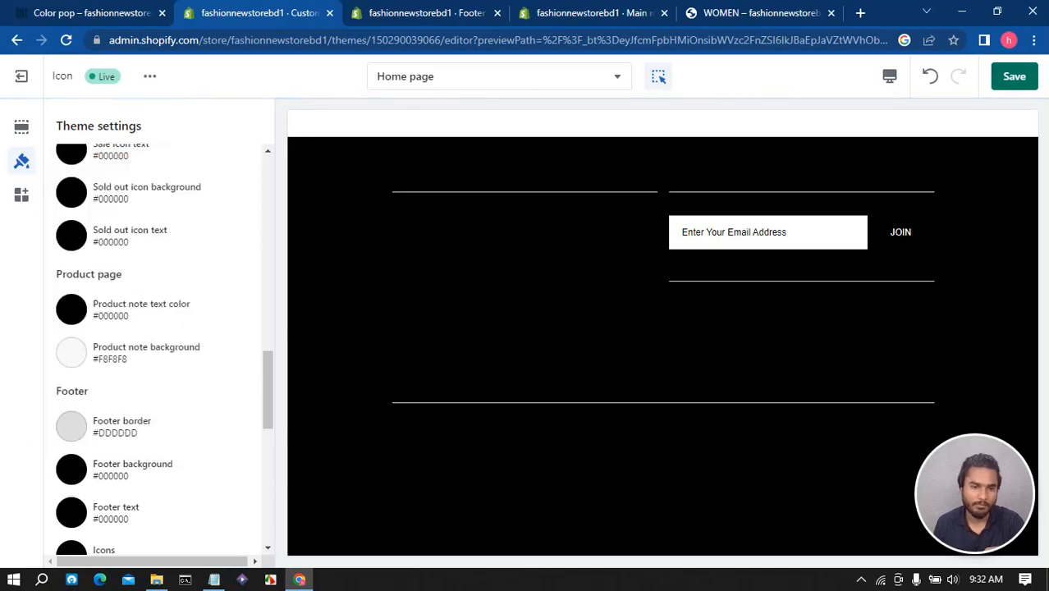
- Set the footer text color to light grey, #E5E5E5
left_click(71, 513)
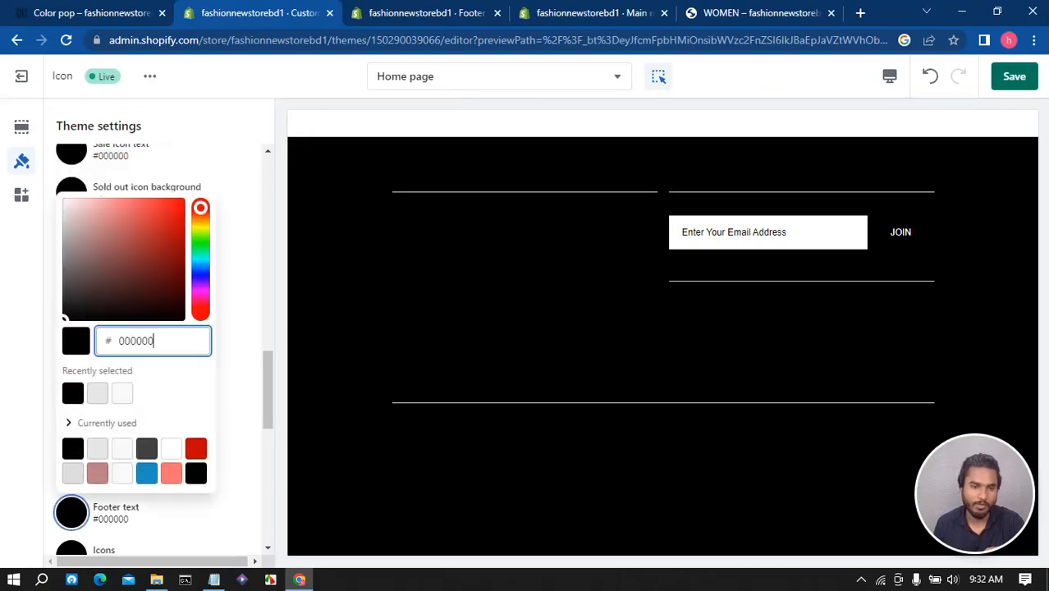
left_click(98, 449)
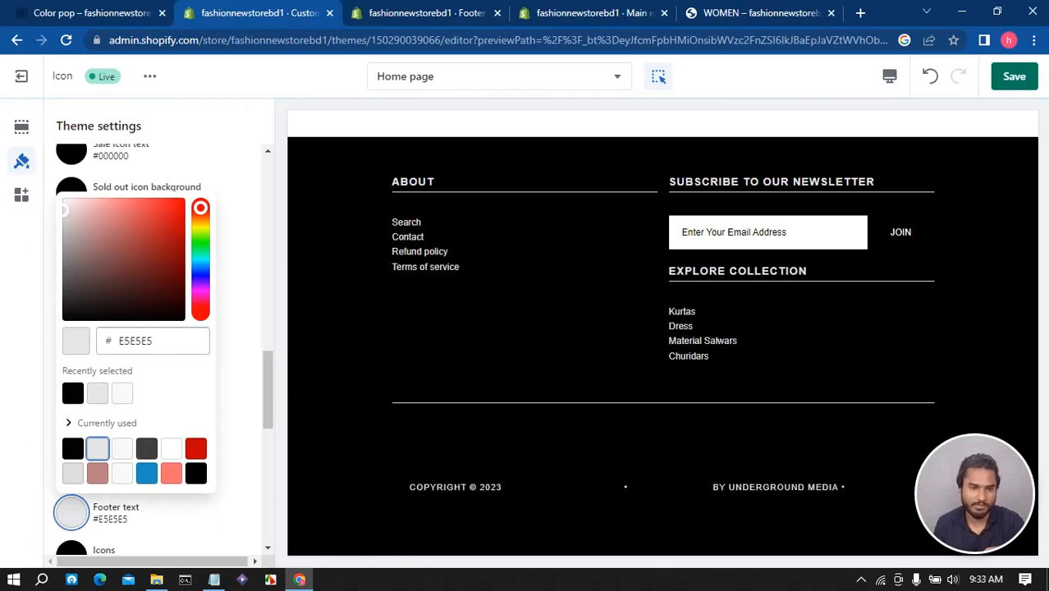
left_click(238, 361)
- Set the body text and headings font families to Lato in the typography settings
scroll(156, 353, "down", 10)
scroll(156, 353, "up", 10)
scroll(156, 344, "up", 2)
scroll(156, 345, "down", 6)
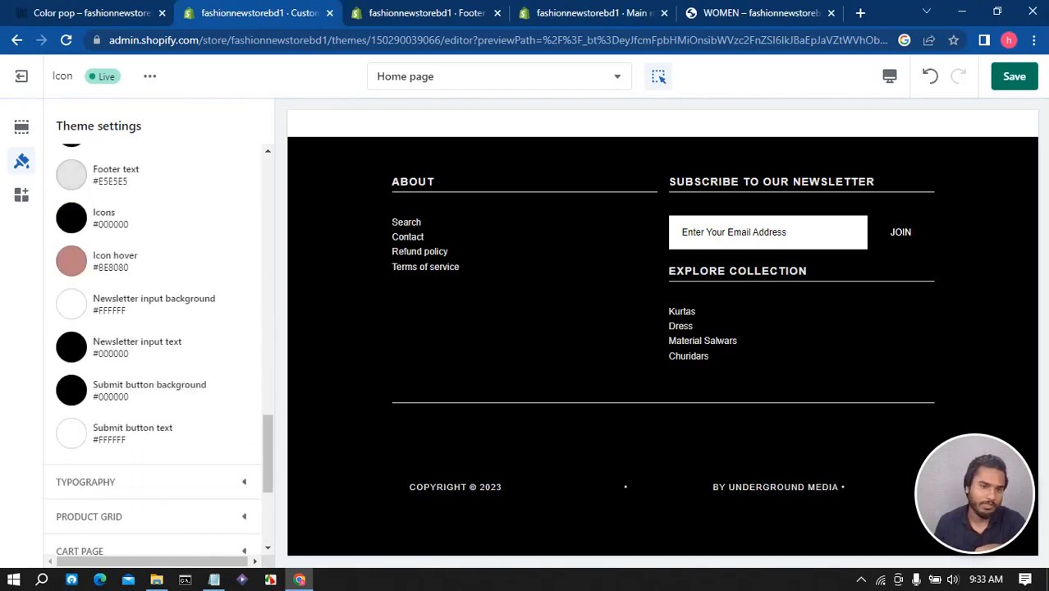
scroll(156, 345, "down", 3)
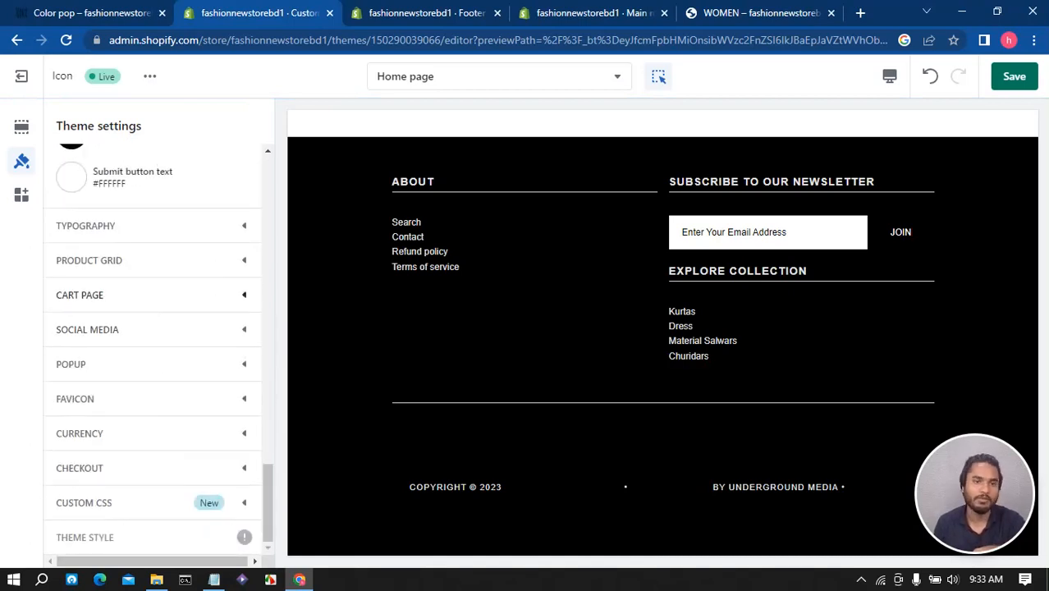
left_click(99, 226)
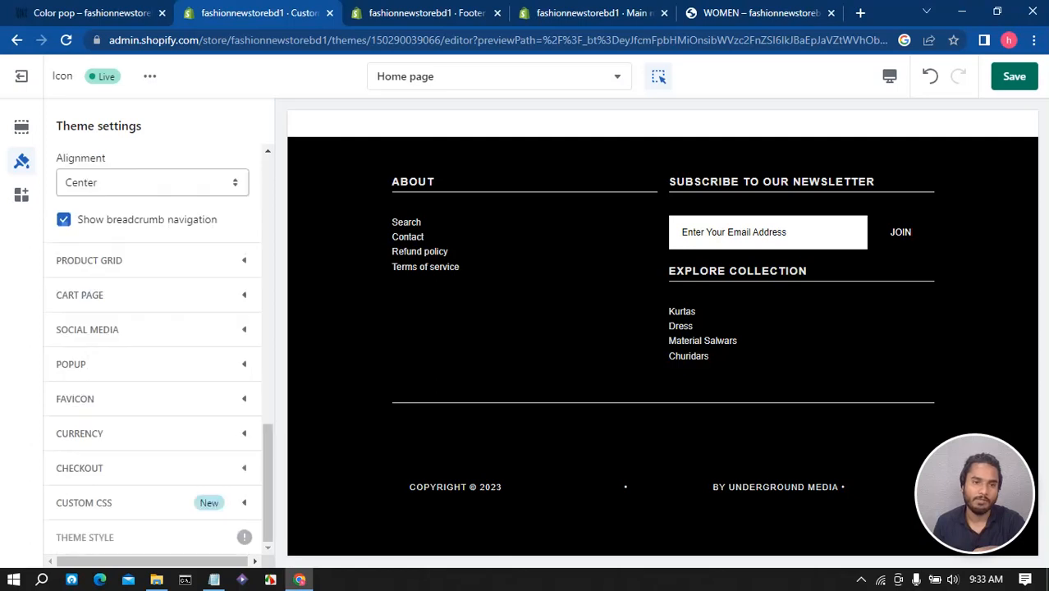
scroll(153, 328, "up", 11)
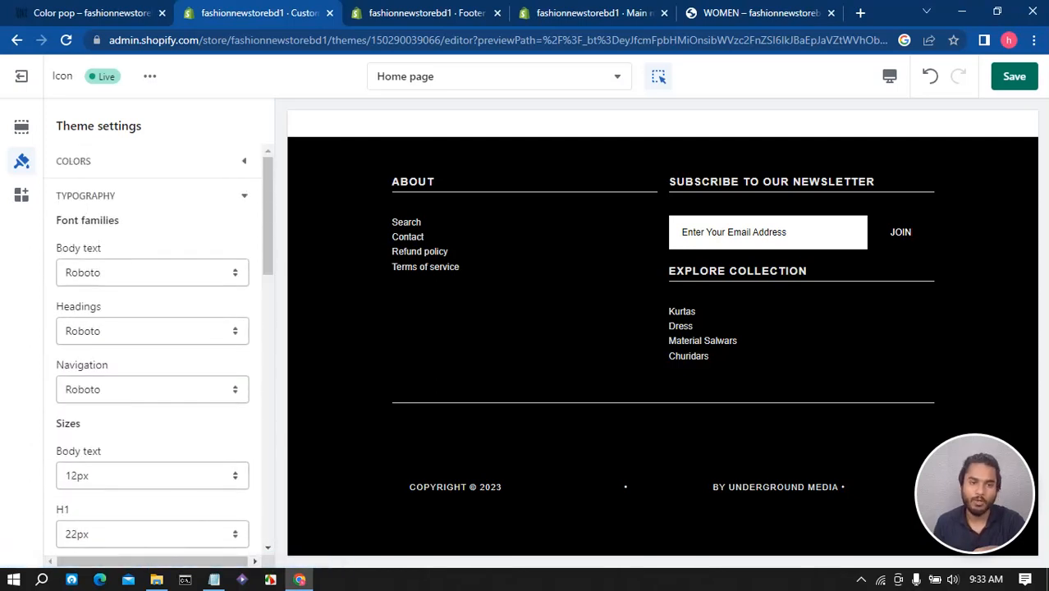
left_click(152, 272)
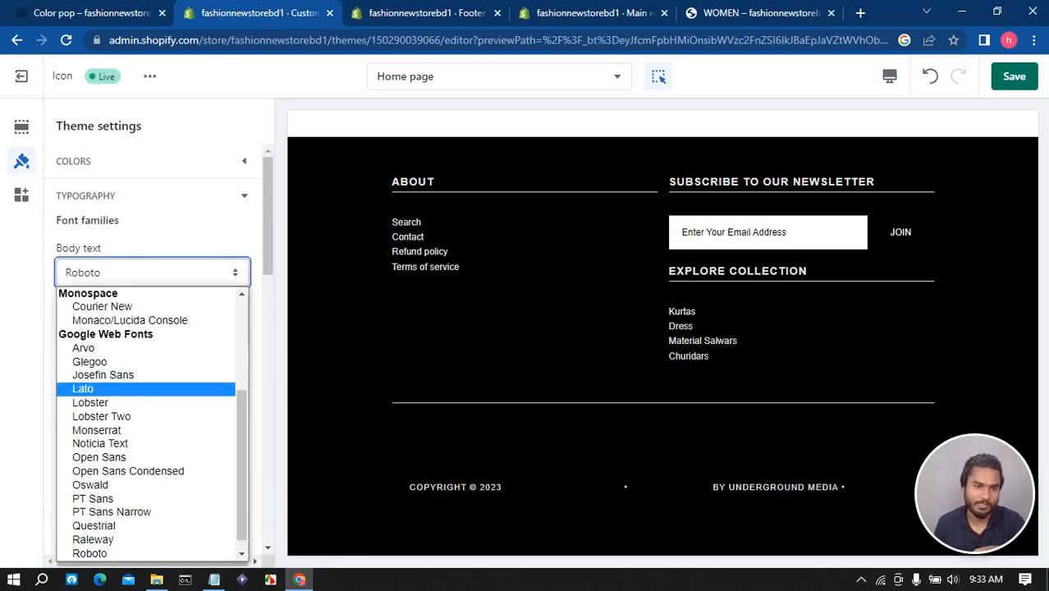
left_click(82, 389)
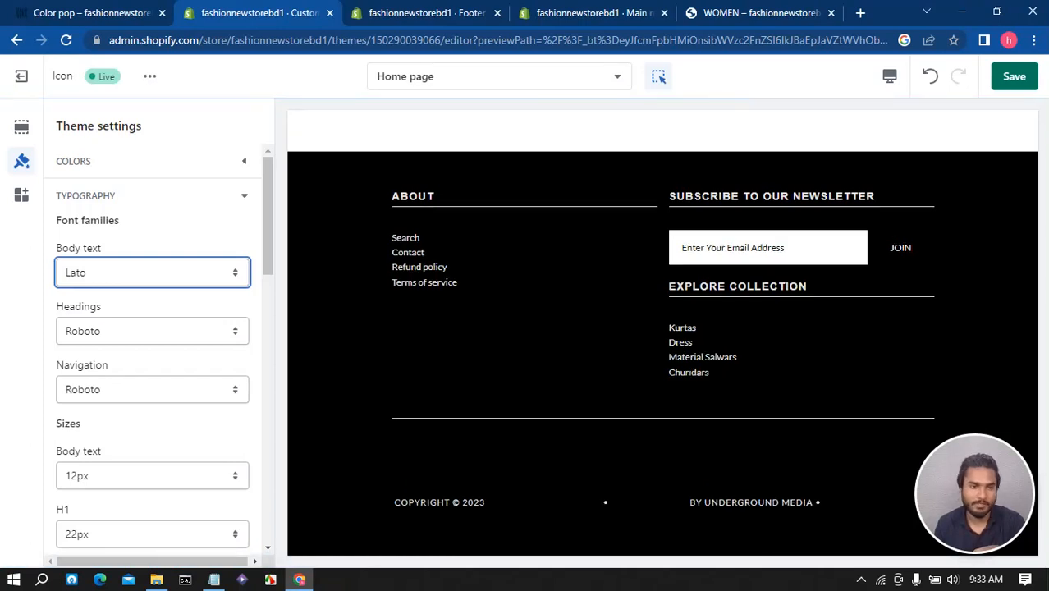
left_click(152, 331)
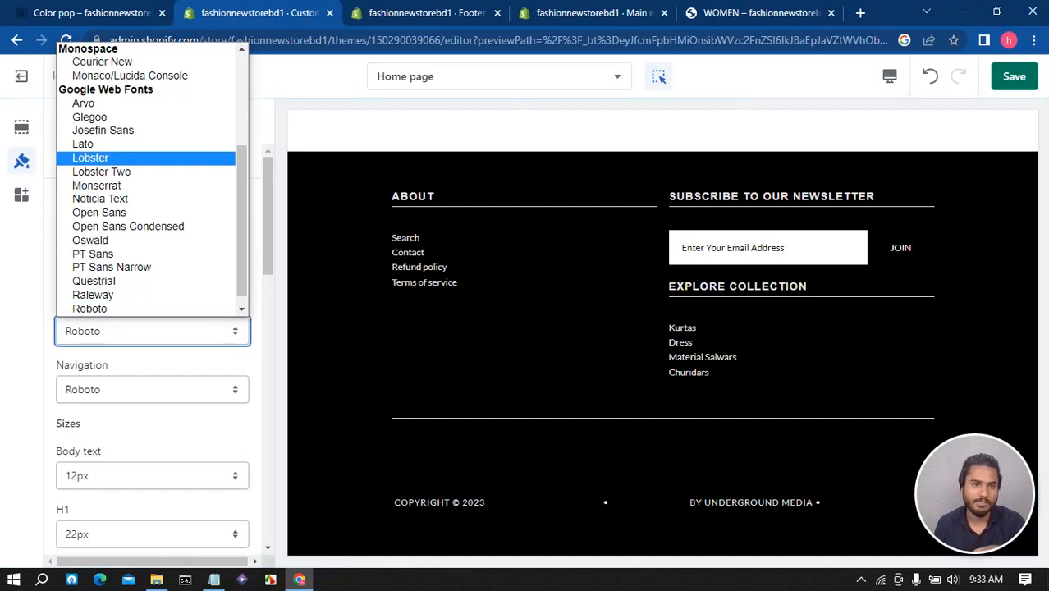
left_click(83, 145)
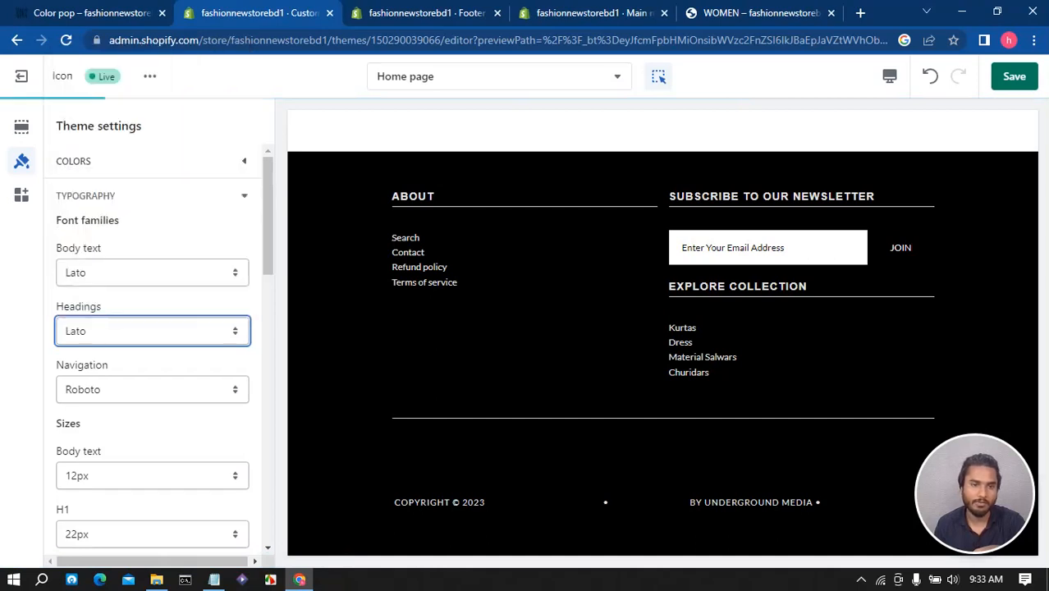
- Choose a different Google web font for the navigation font family
left_click(152, 390)
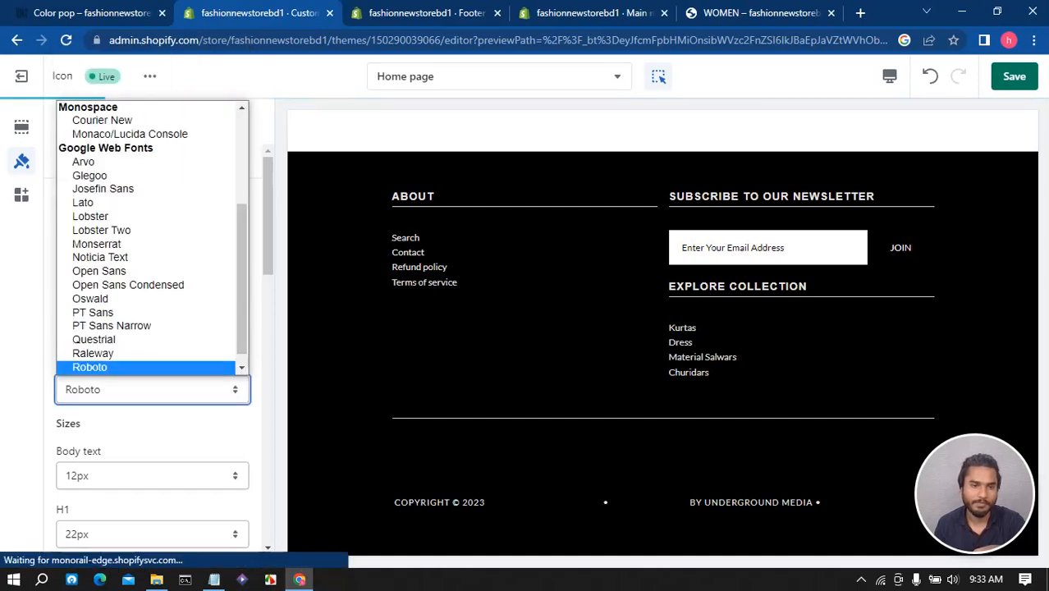
scroll(123, 246, "down", 1)
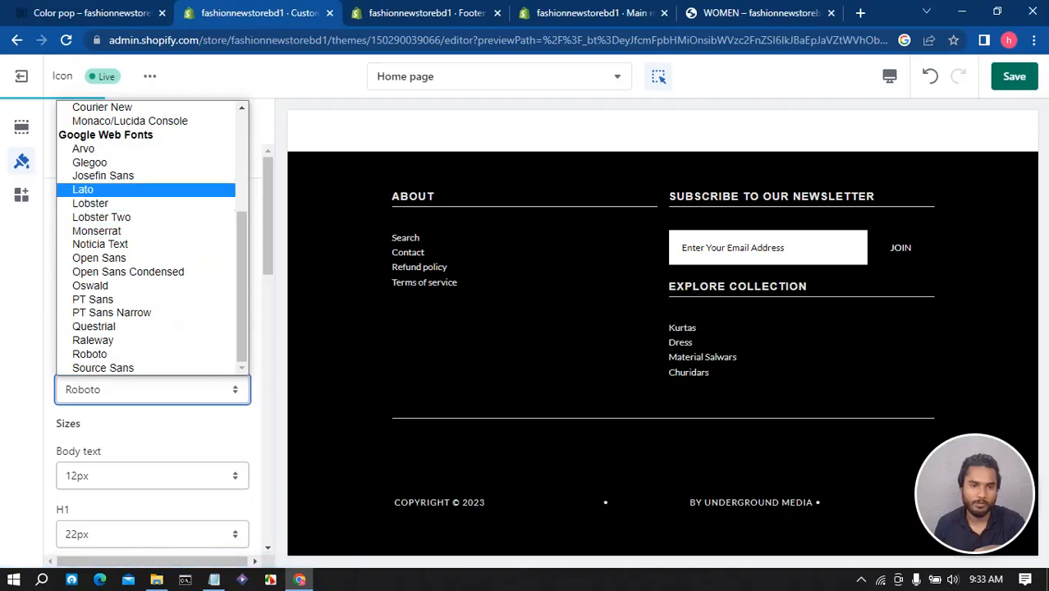
left_click(90, 203)
- Enable the popup in the theme's popup settings
scroll(152, 328, "down", 7)
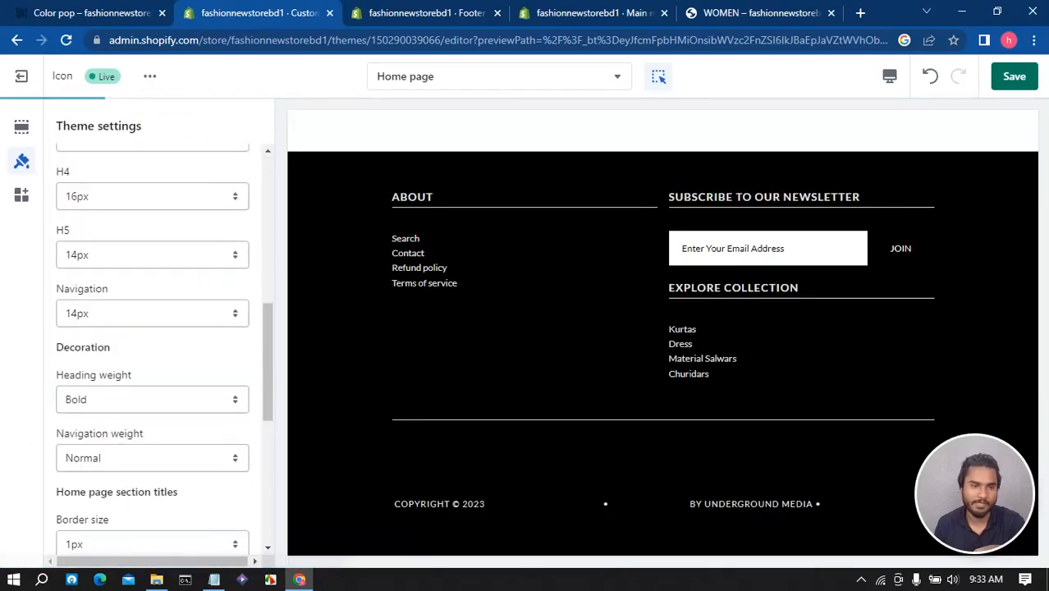
scroll(152, 328, "down", 4)
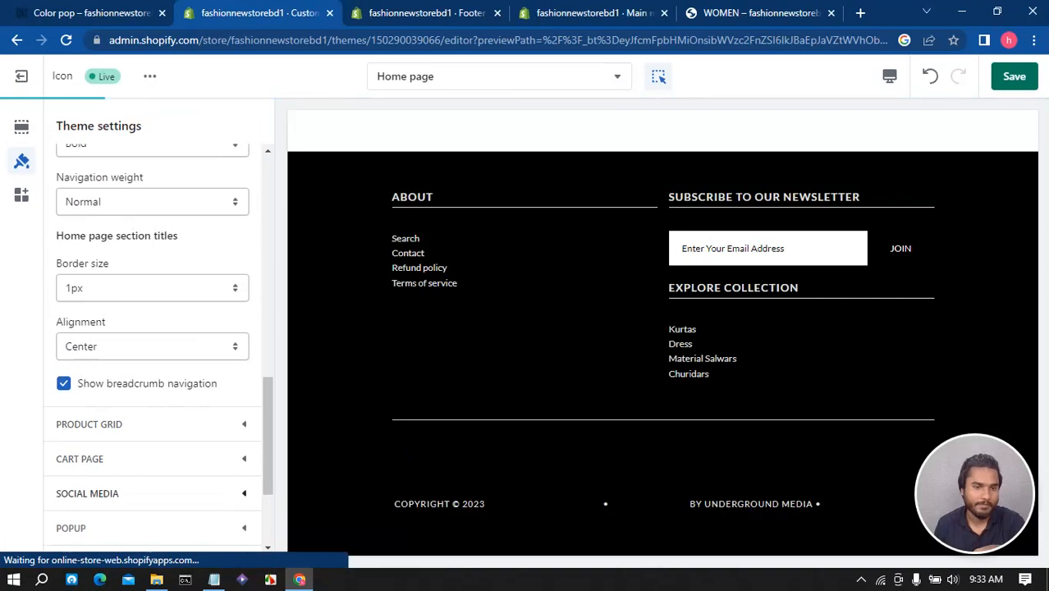
scroll(152, 394, "down", 3)
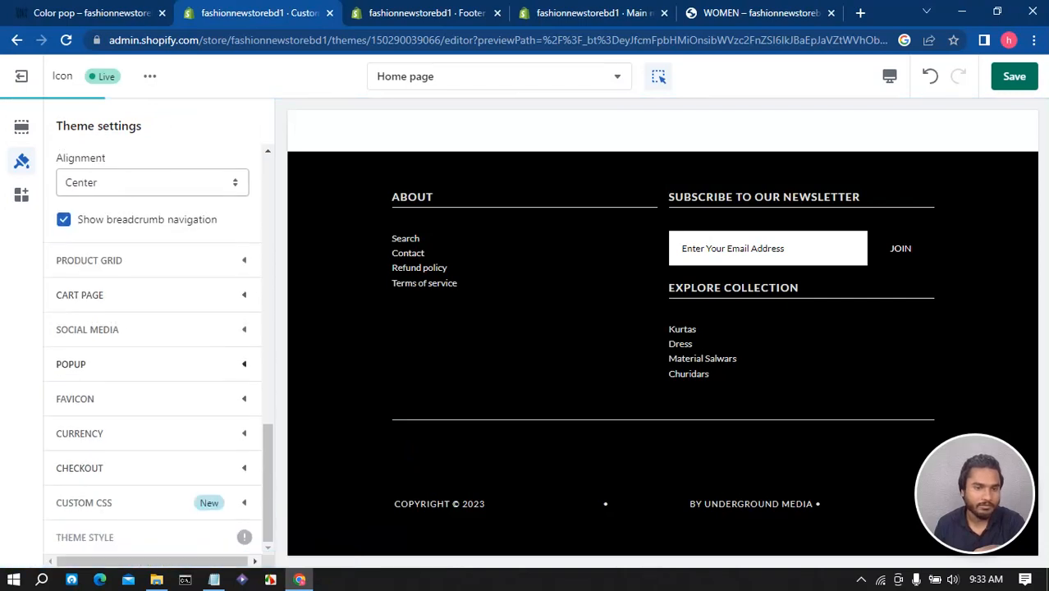
left_click(153, 364)
left_click(91, 14)
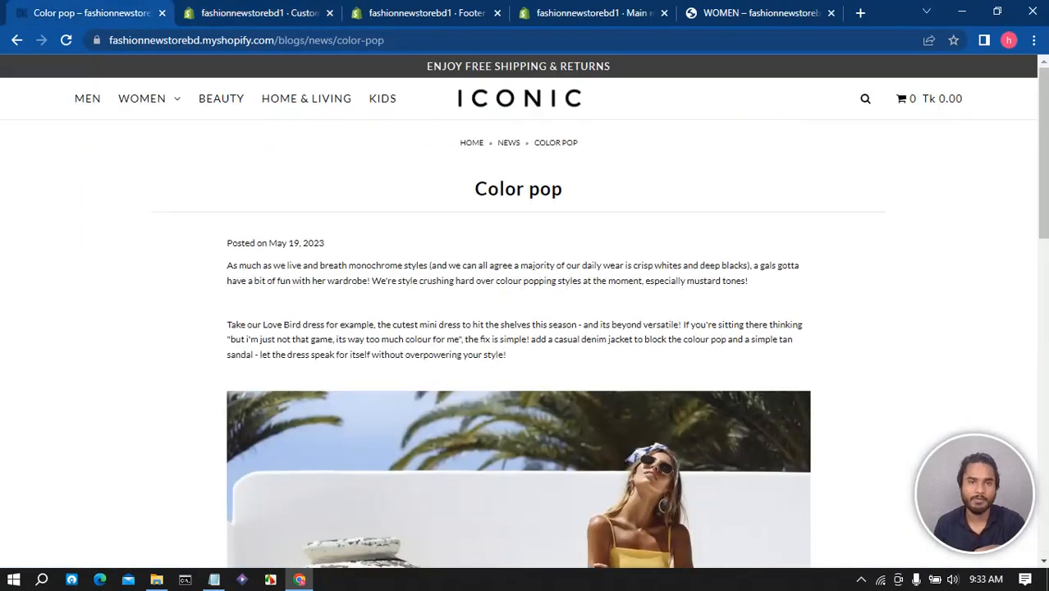
left_click(423, 13)
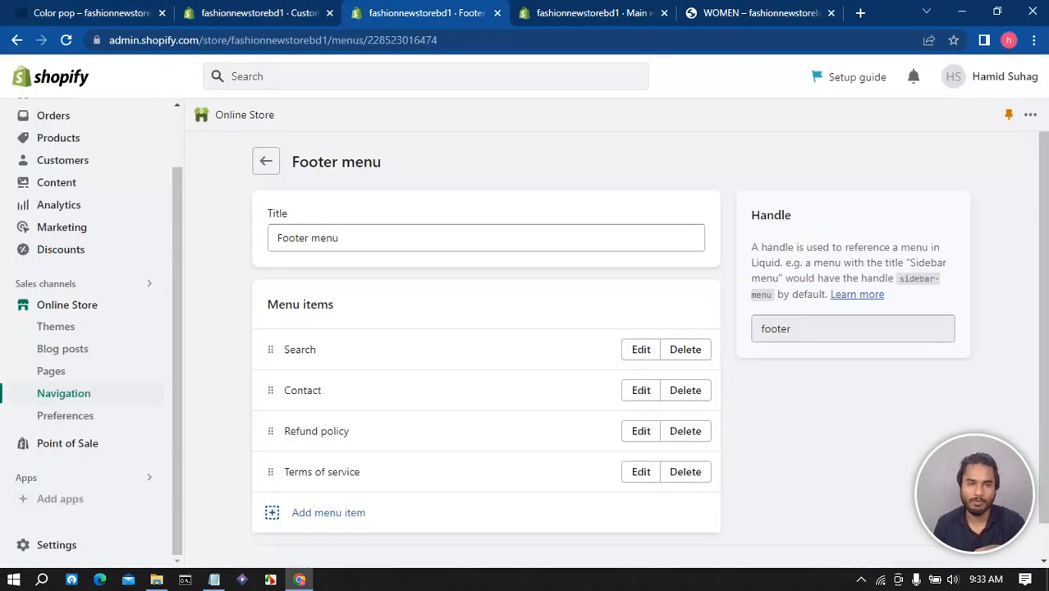
left_click(261, 14)
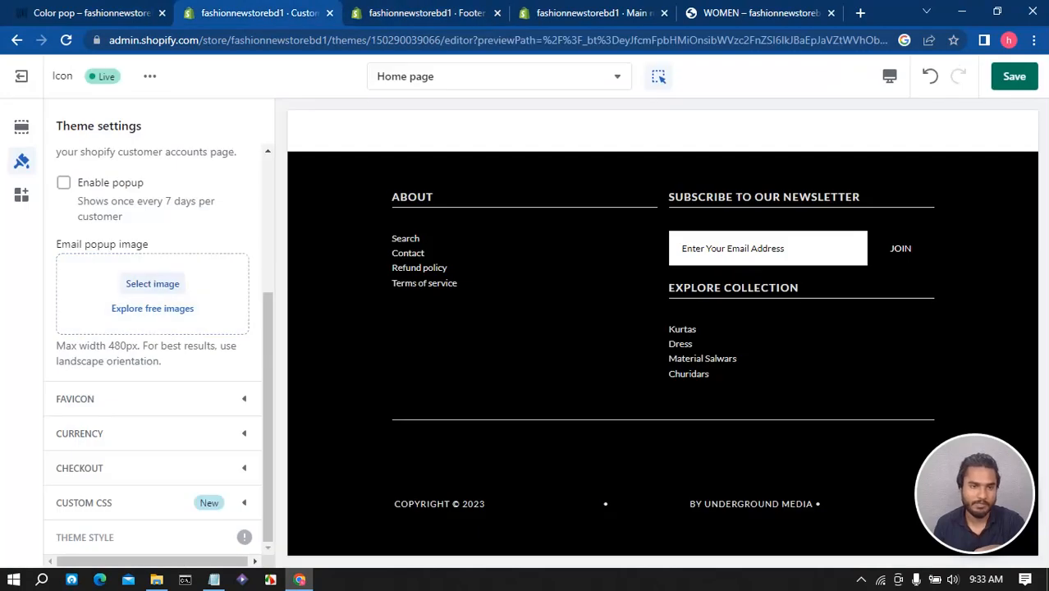
left_click(64, 183)
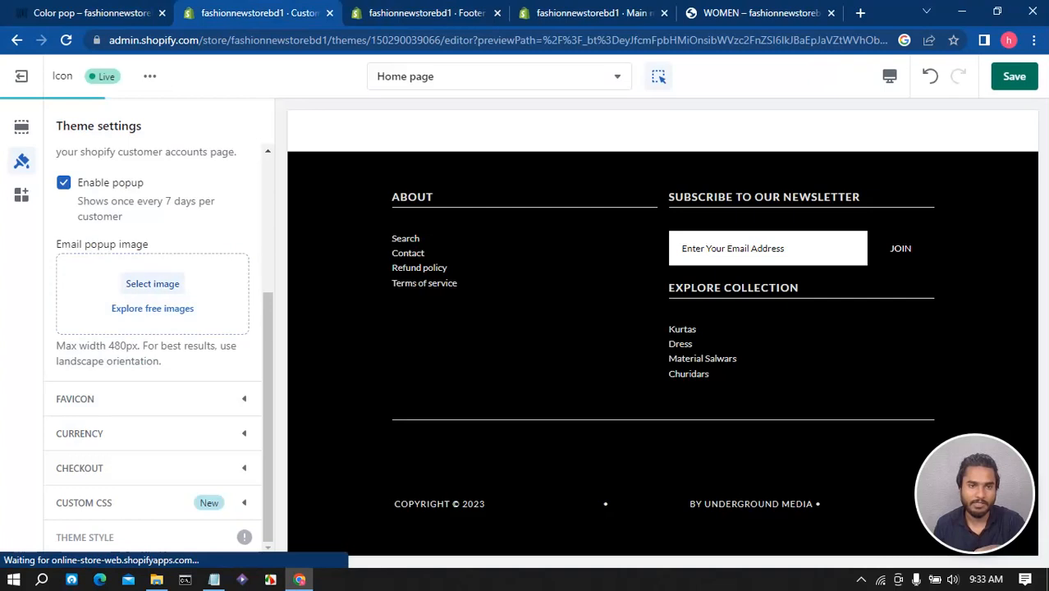
- Set the email popup image to testament__hero-block-1 from the store library
left_click(152, 284)
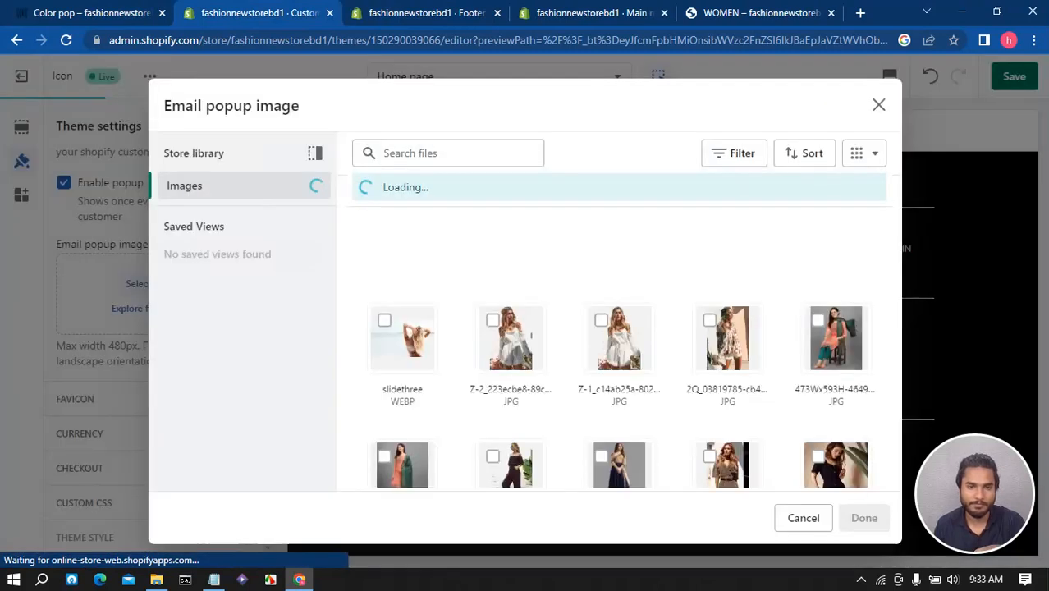
scroll(511, 402, "down", 4)
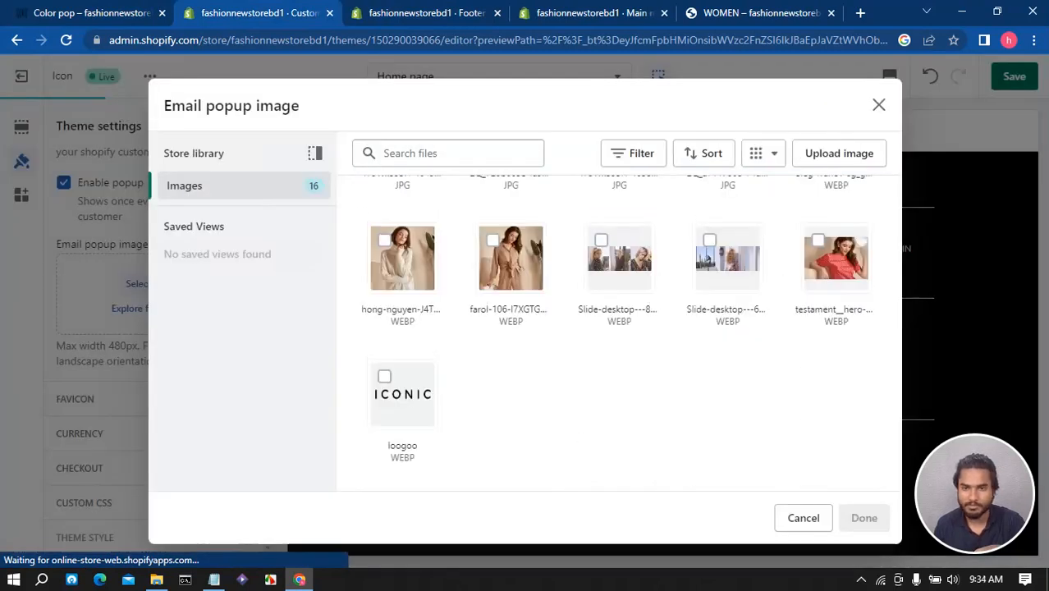
left_click(836, 265)
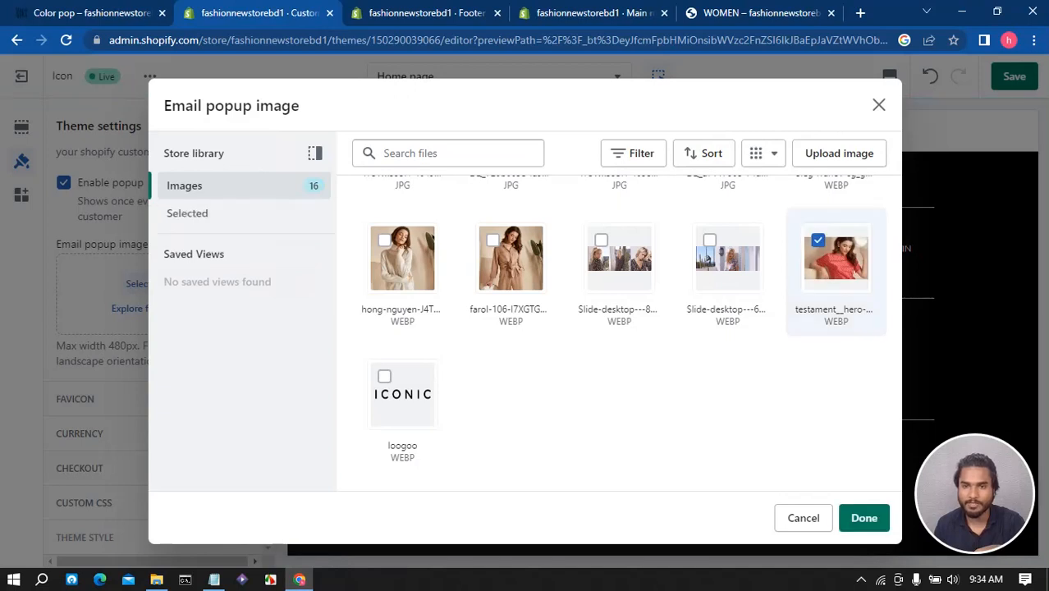
left_click(864, 518)
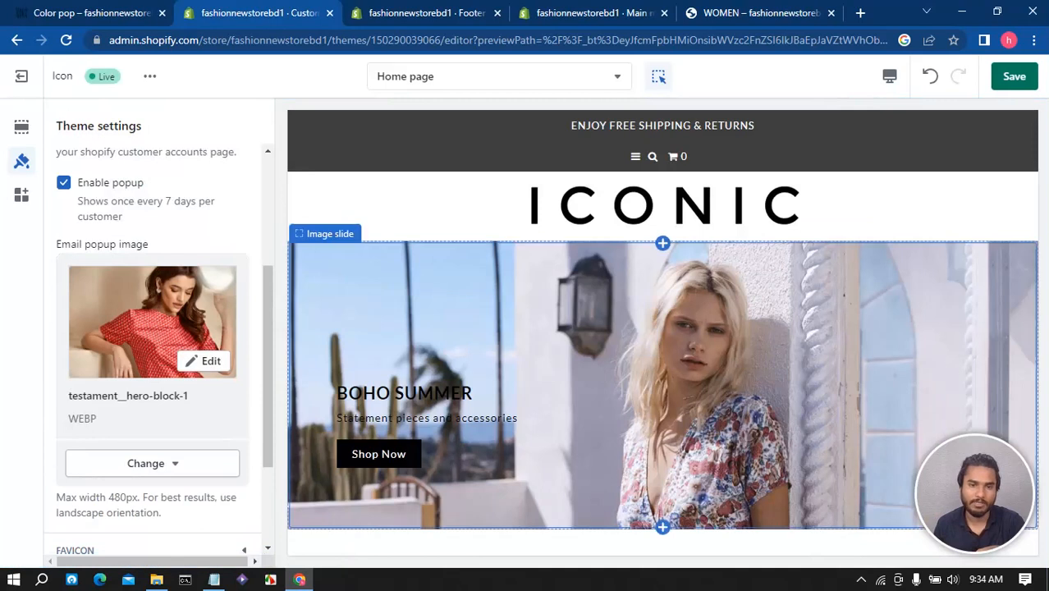
scroll(153, 353, "down", 2)
scroll(153, 353, "up", 5)
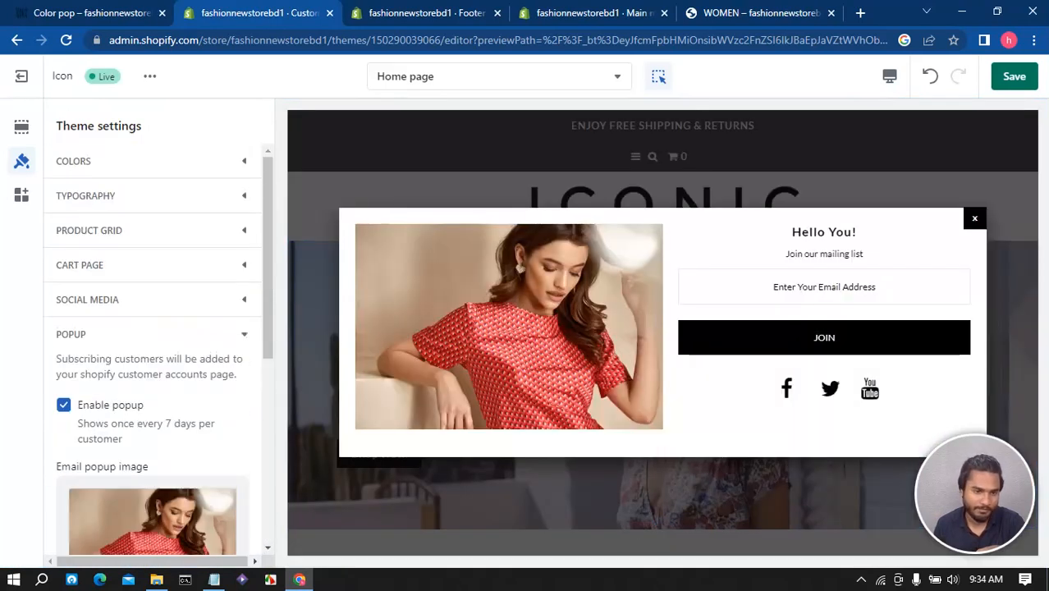
- Set the favicon image to oleg-ivanov-sg_gRhbYXhc-unsplash, the photo of the woman in the black dress, from the store library
scroll(153, 353, "down", 3)
scroll(152, 344, "down", 2)
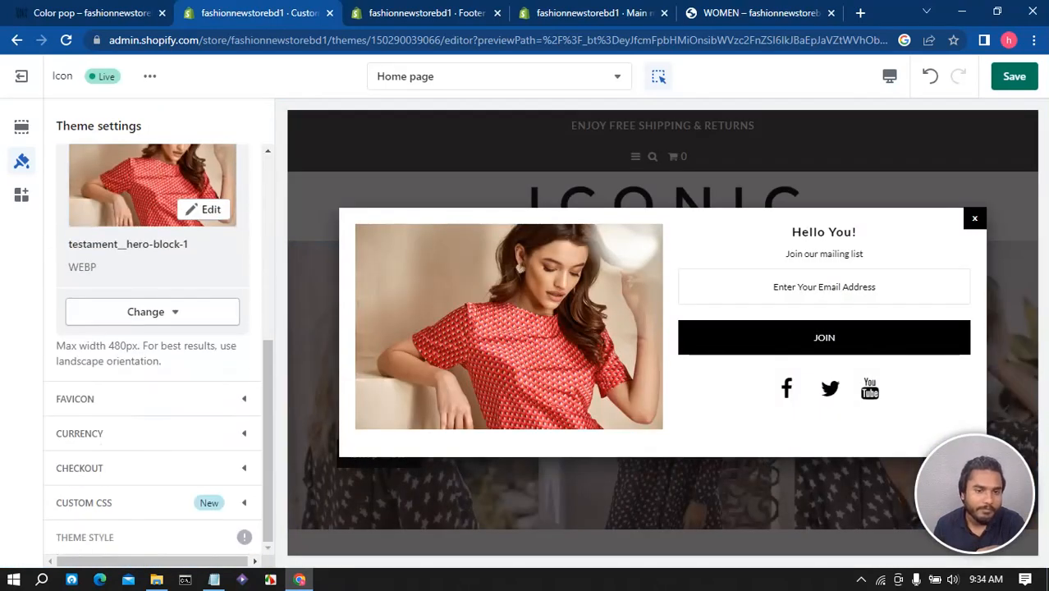
left_click(148, 399)
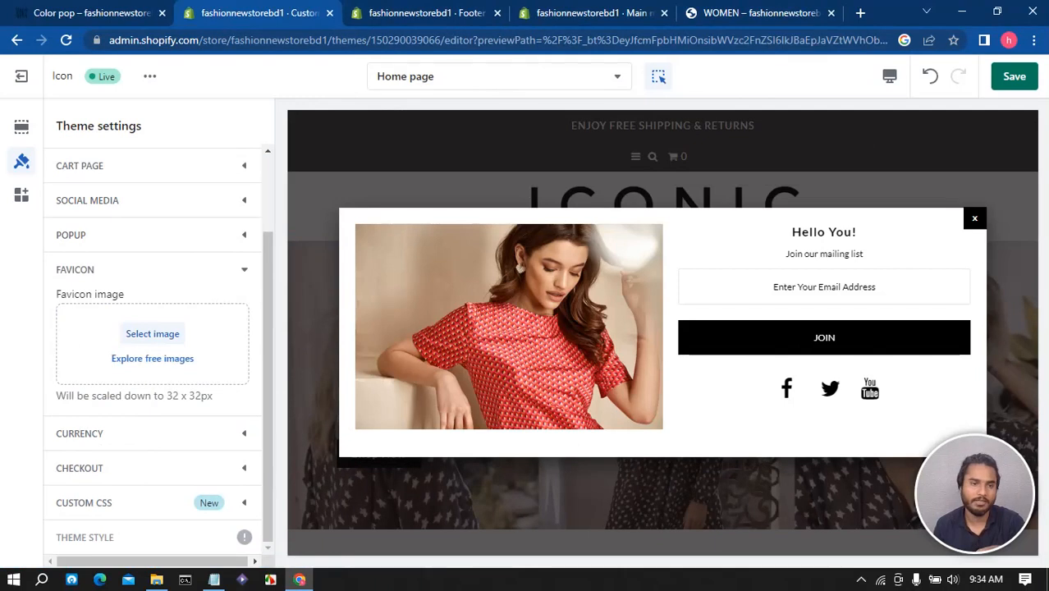
left_click(152, 334)
scroll(619, 362, "down", 1)
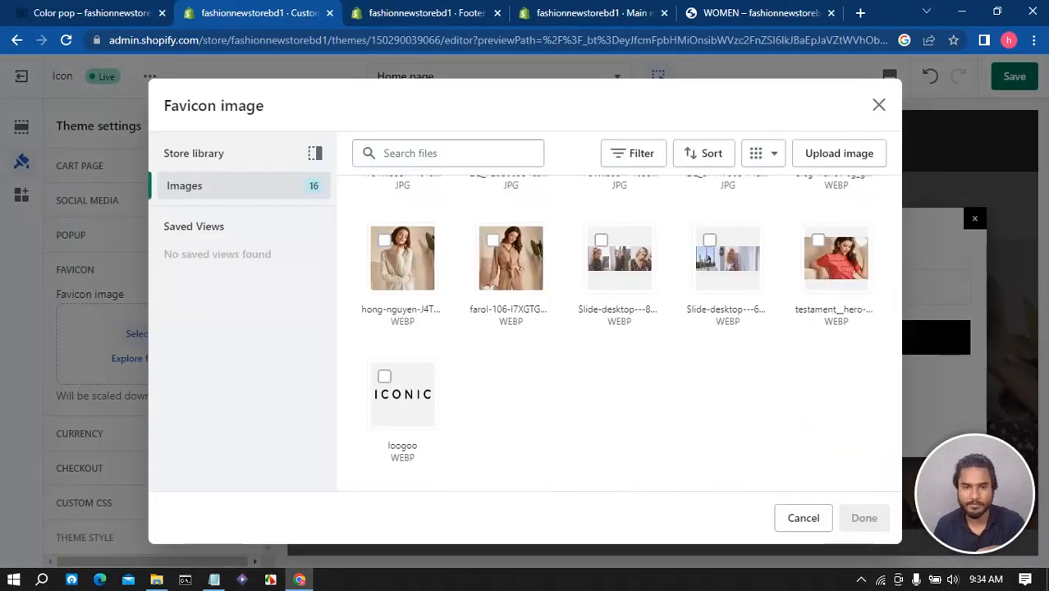
scroll(510, 345, "up", 4)
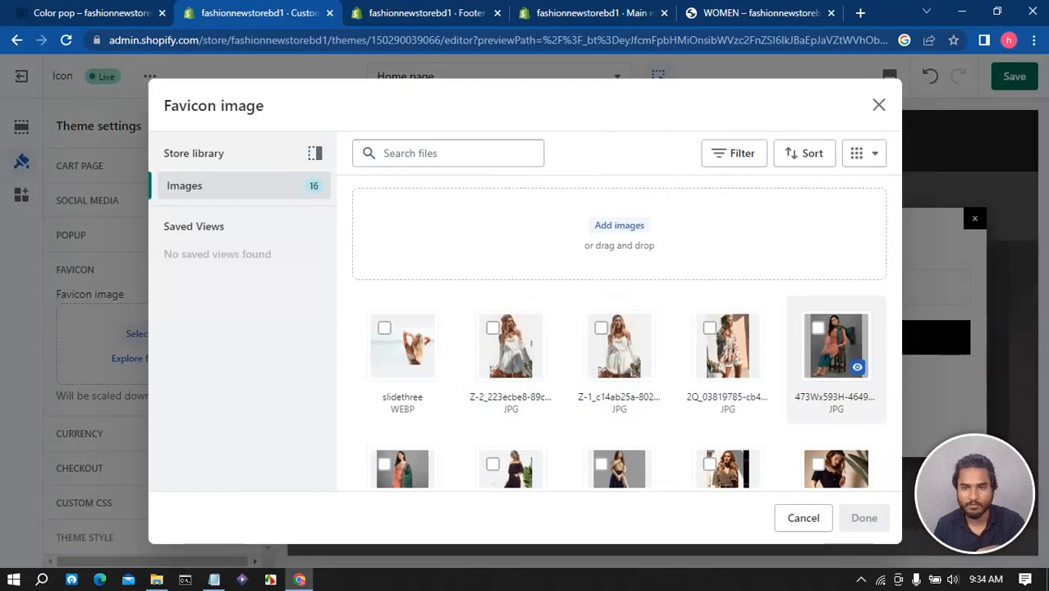
left_click(836, 470)
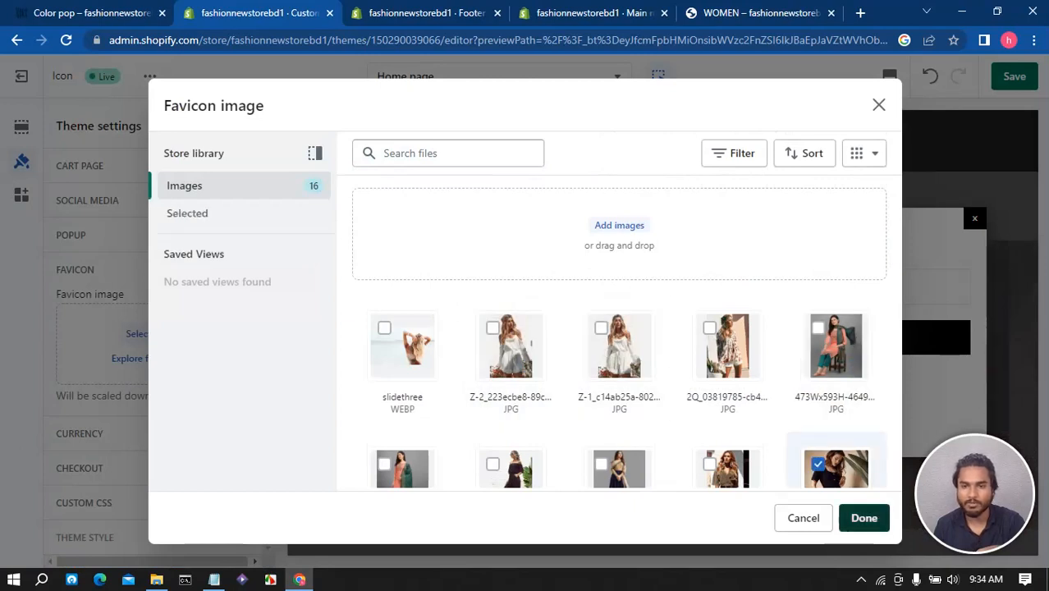
left_click(864, 517)
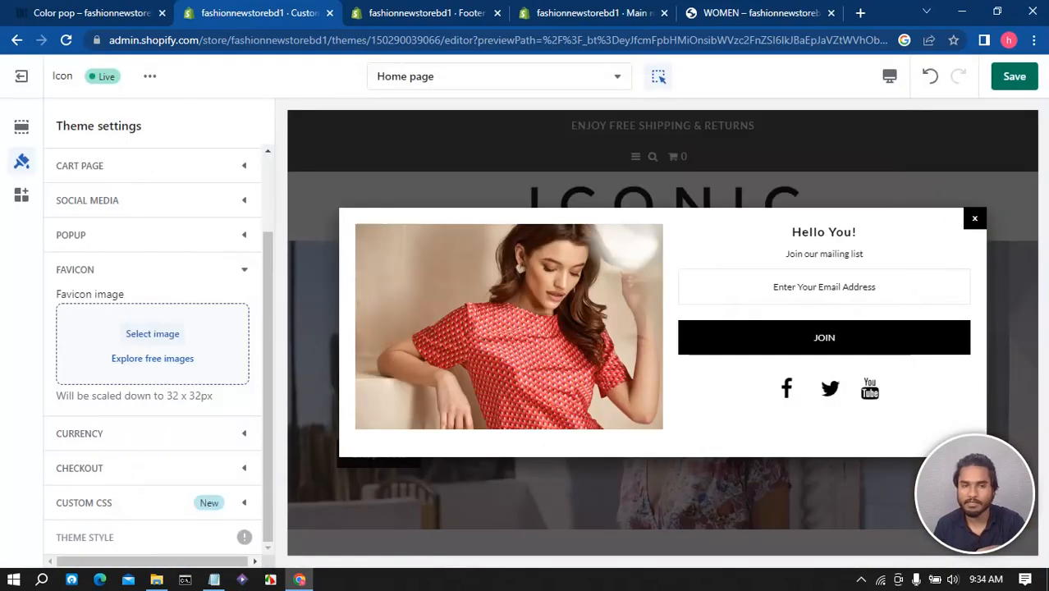
- Examine the theme's checkout and currency settings, including the list of supported currencies
scroll(156, 487, "down", 2)
scroll(156, 487, "down", 1)
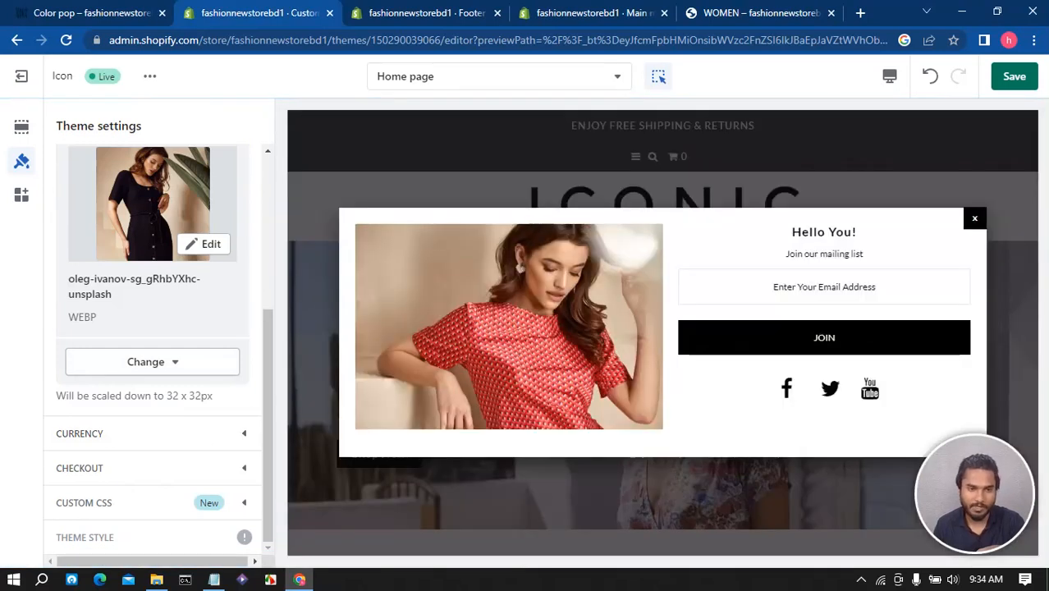
left_click(80, 468)
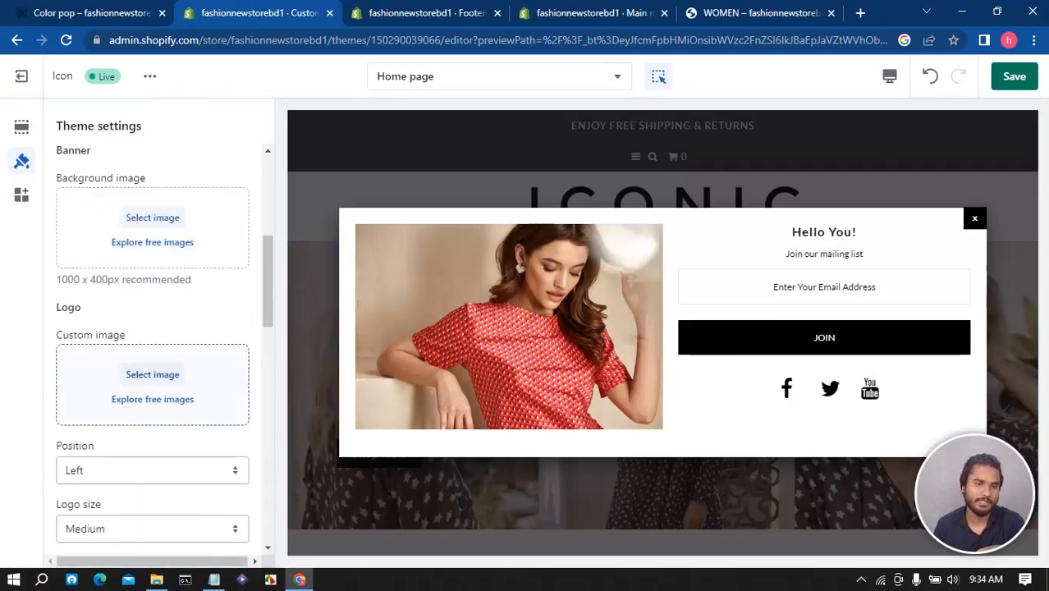
scroll(152, 369, "up", 4)
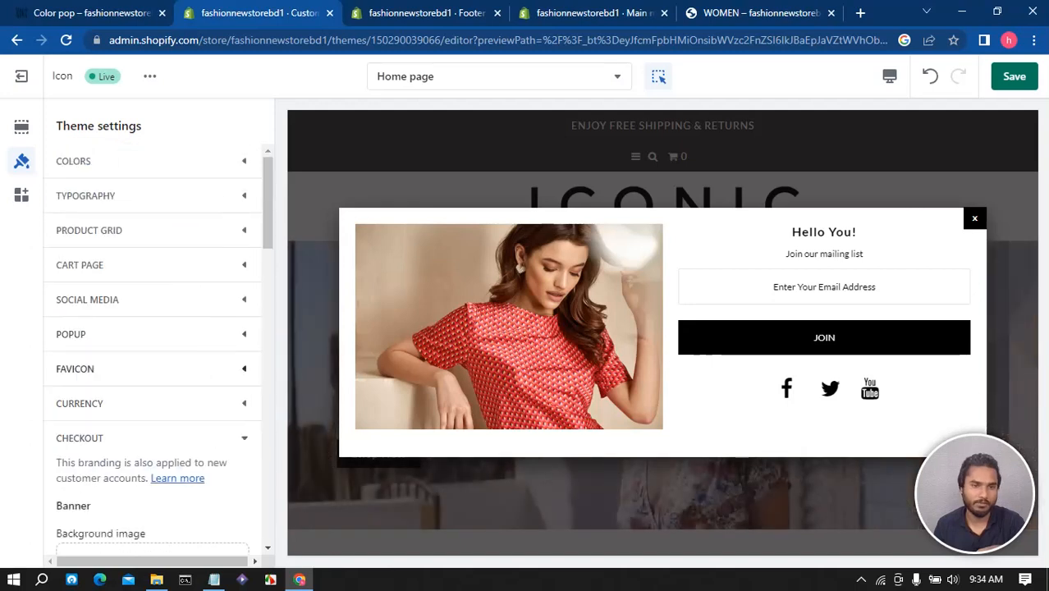
left_click(123, 403)
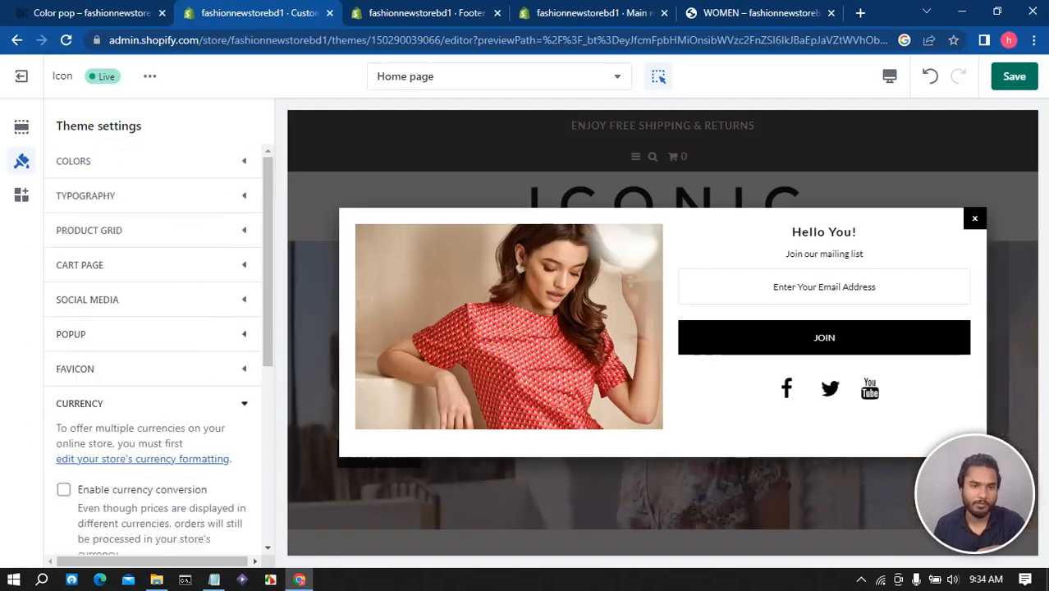
scroll(152, 345, "down", 3)
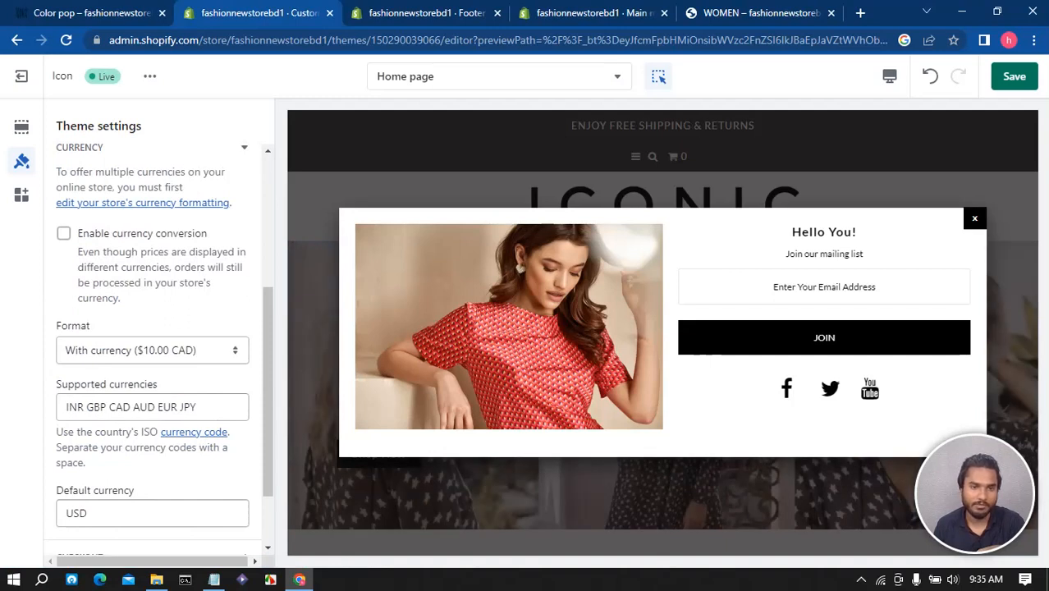
left_click(203, 407)
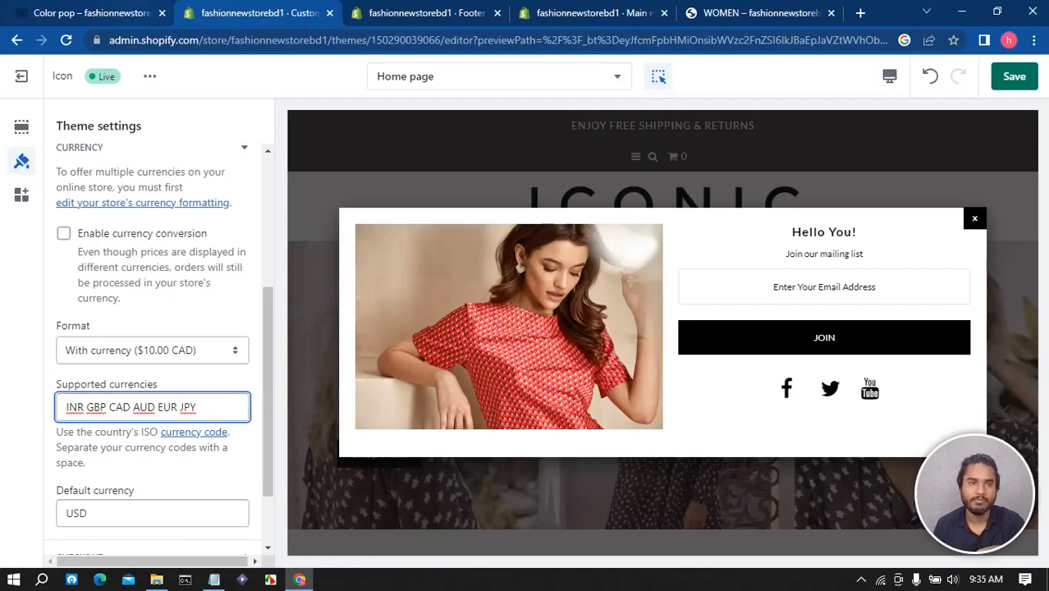
left_click(132, 12)
left_click(259, 13)
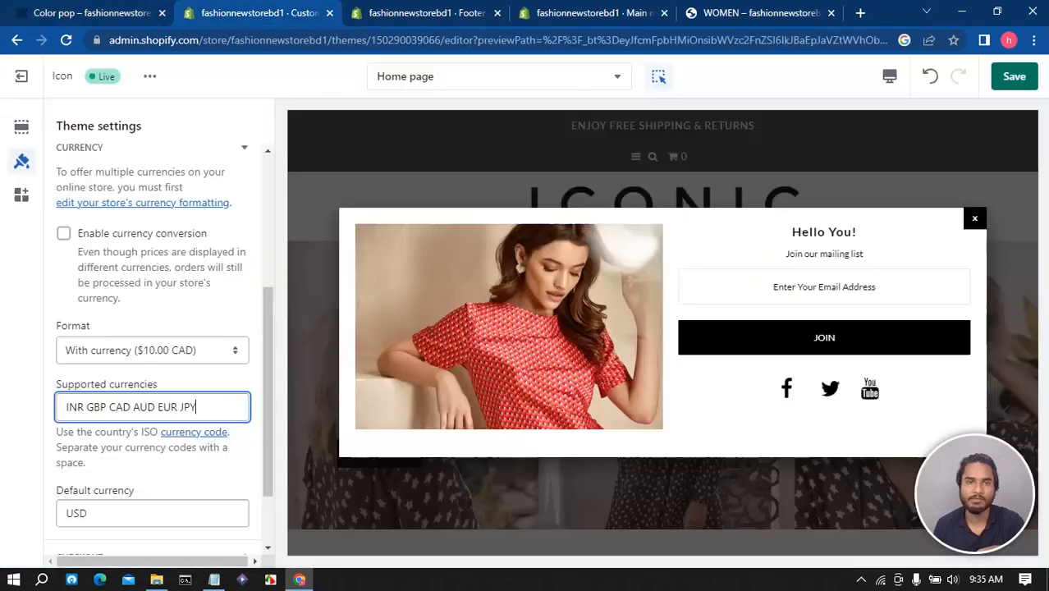
- Save the theme changes, then enable currency conversion in the currency settings and save again
left_click(1015, 76)
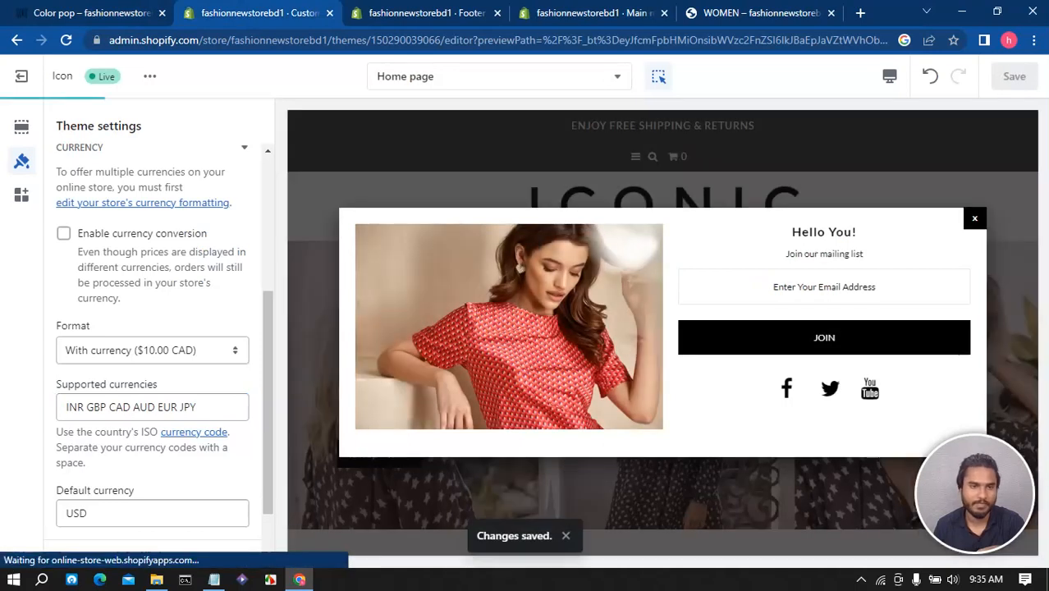
left_click(64, 234)
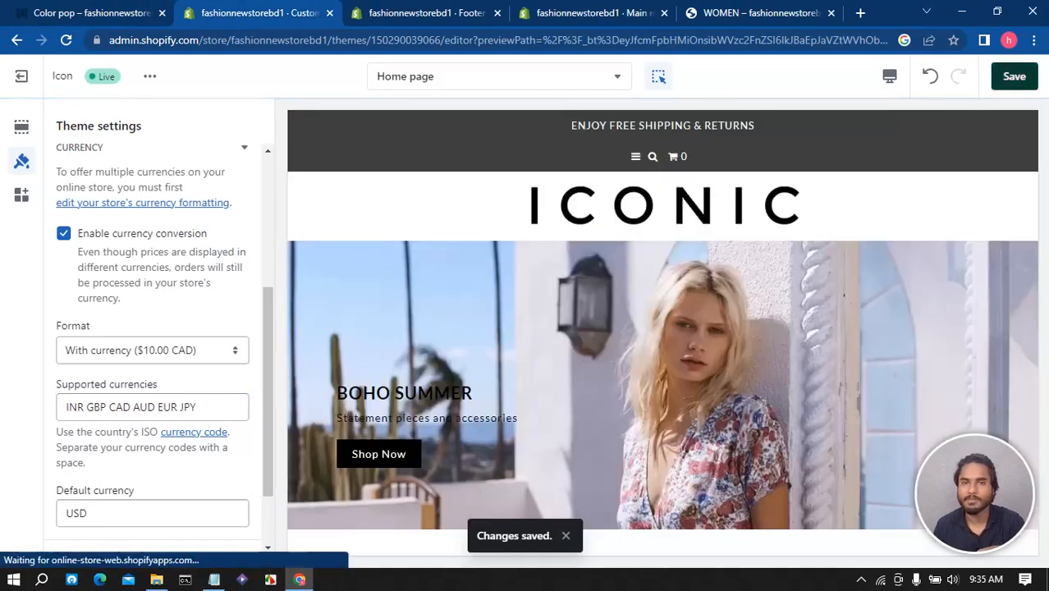
left_click(1015, 76)
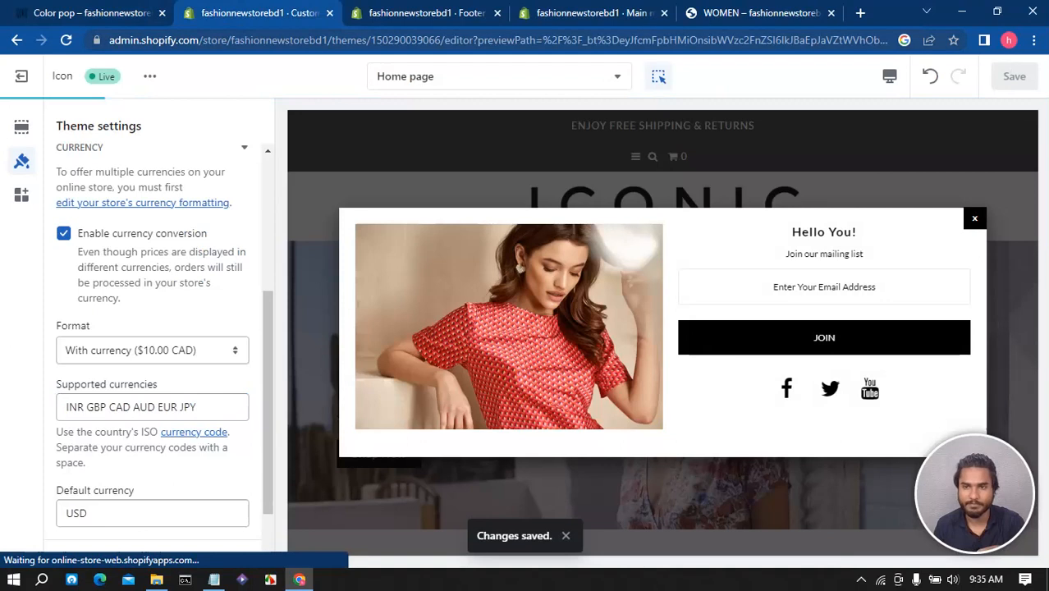
- Switch to the storefront's Women collection page, close the developer tools and reload the page
left_click(762, 13)
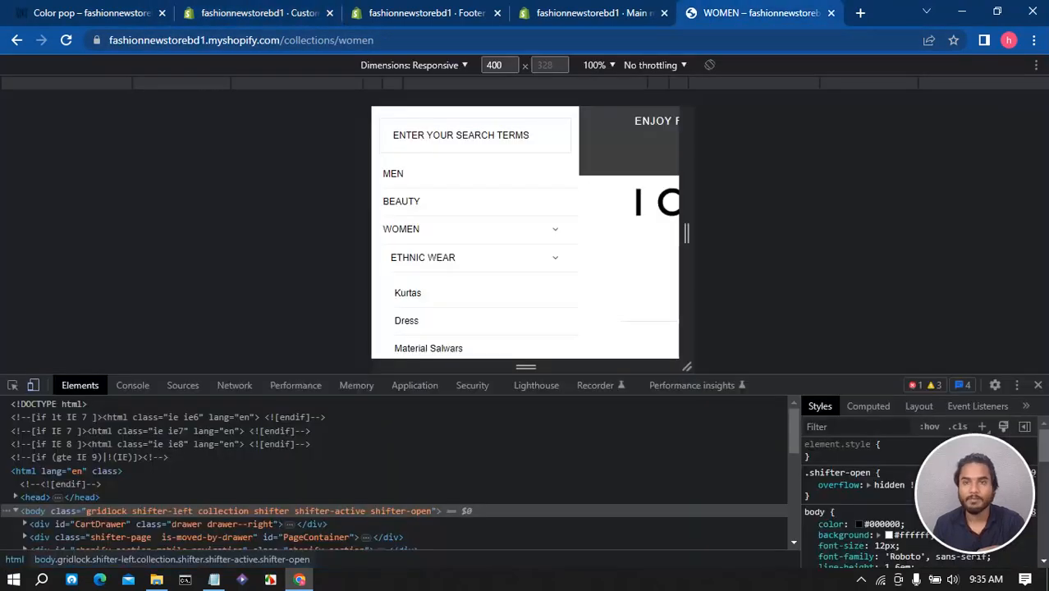
key("ctrl+shift+m")
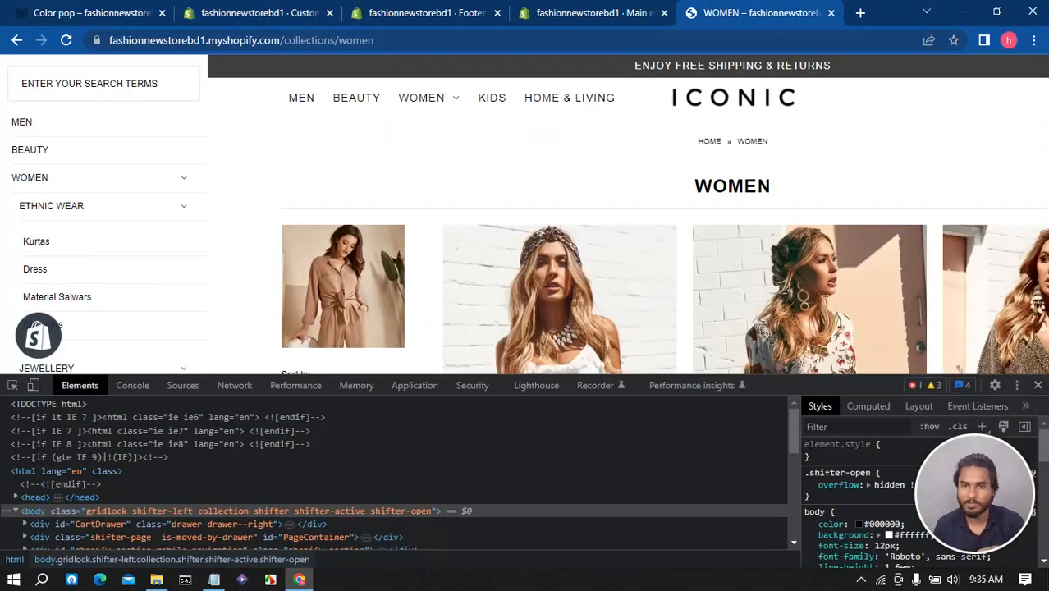
key("F12")
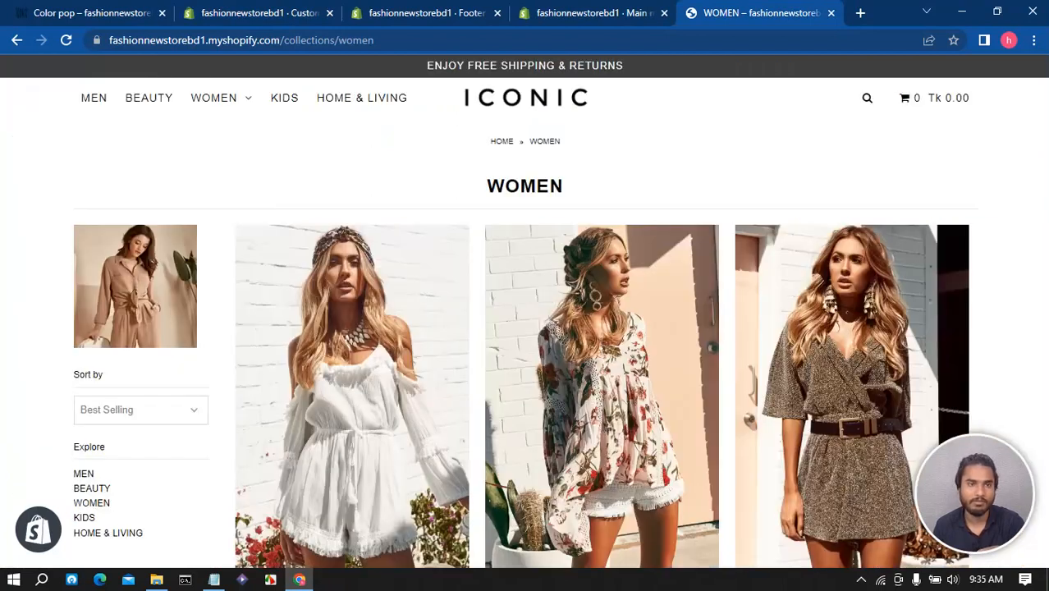
key("F5")
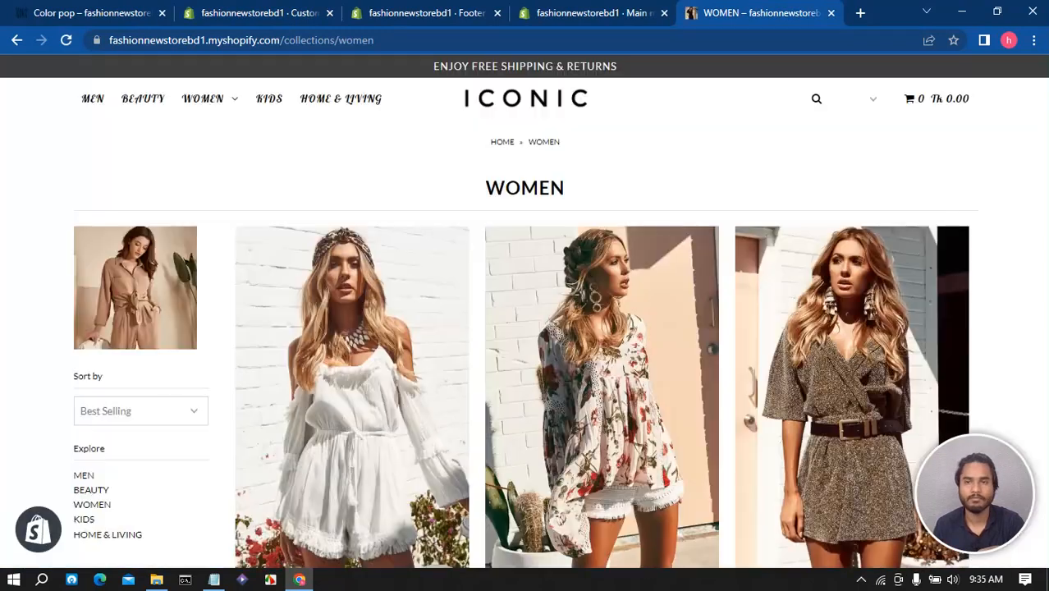
- Choose CAD as the storefront currency and check the product prices in the Women collection
left_click(863, 98)
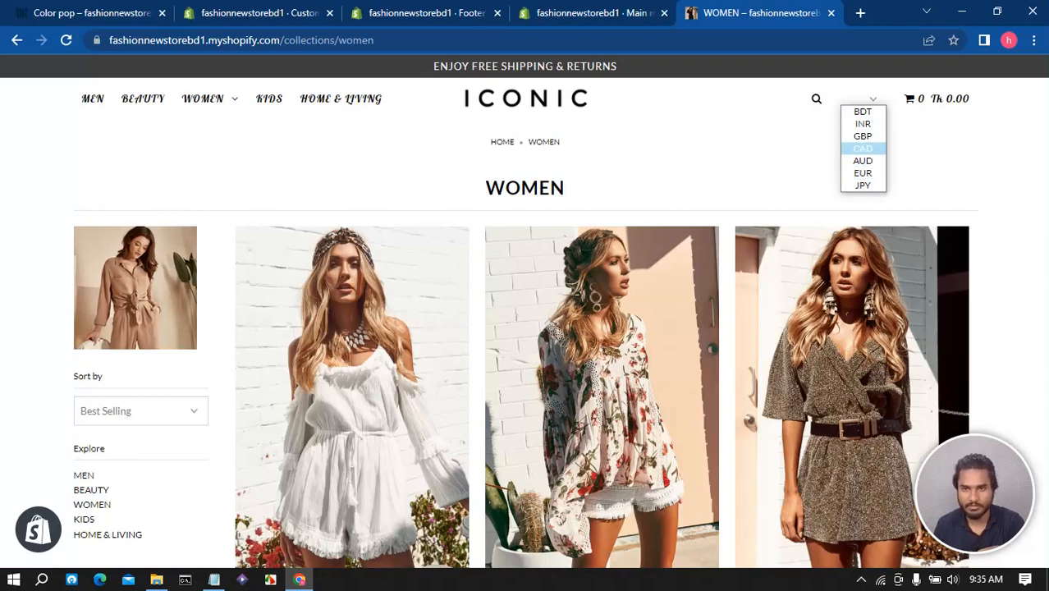
left_click(863, 149)
scroll(603, 288, "down", 6)
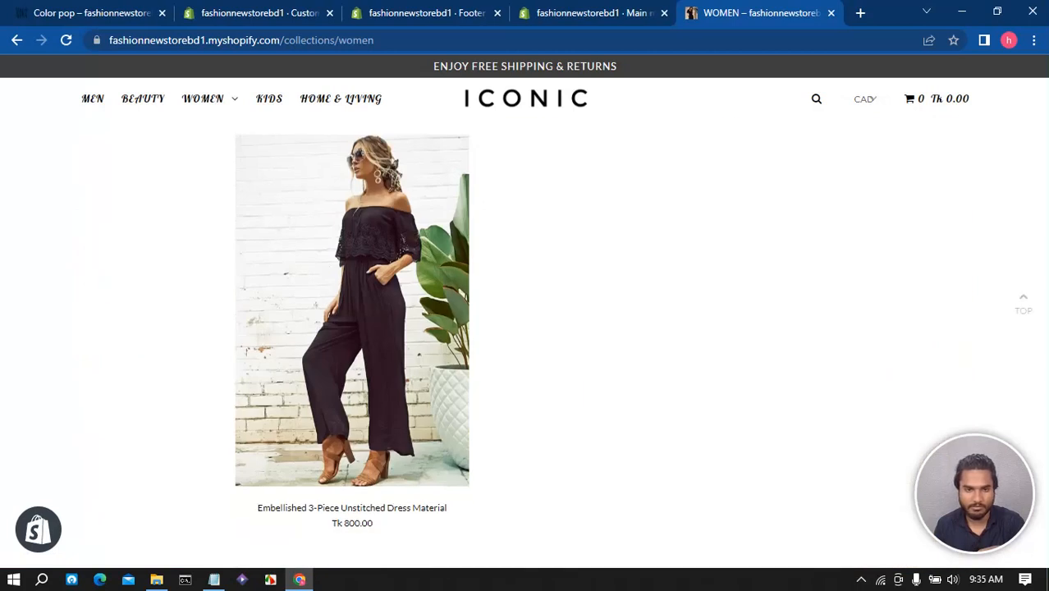
scroll(603, 370, "up", 6)
scroll(603, 369, "down", 6)
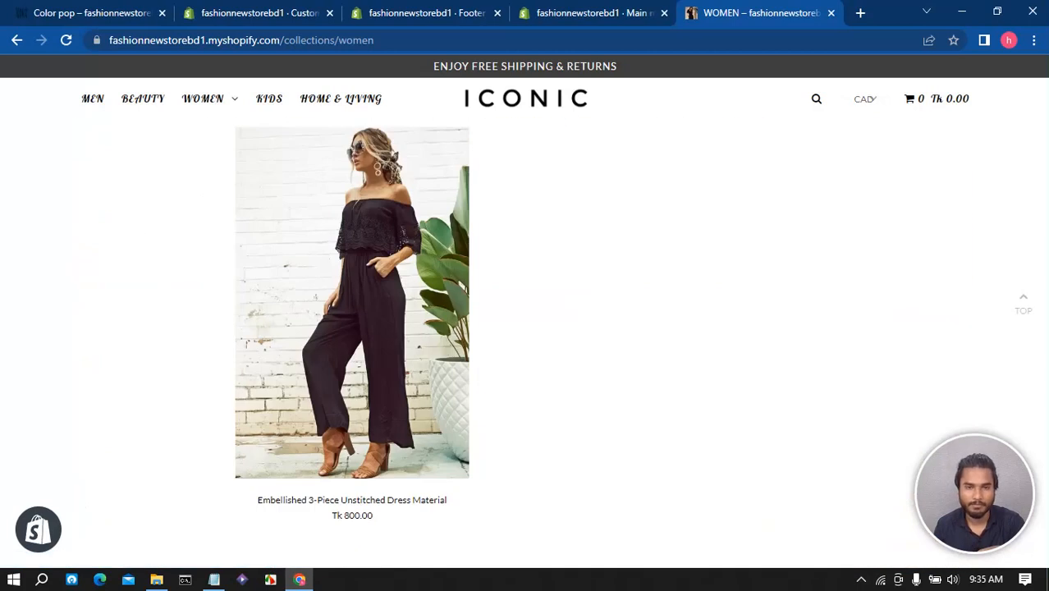
scroll(602, 329, "up", 6)
scroll(602, 328, "down", 4)
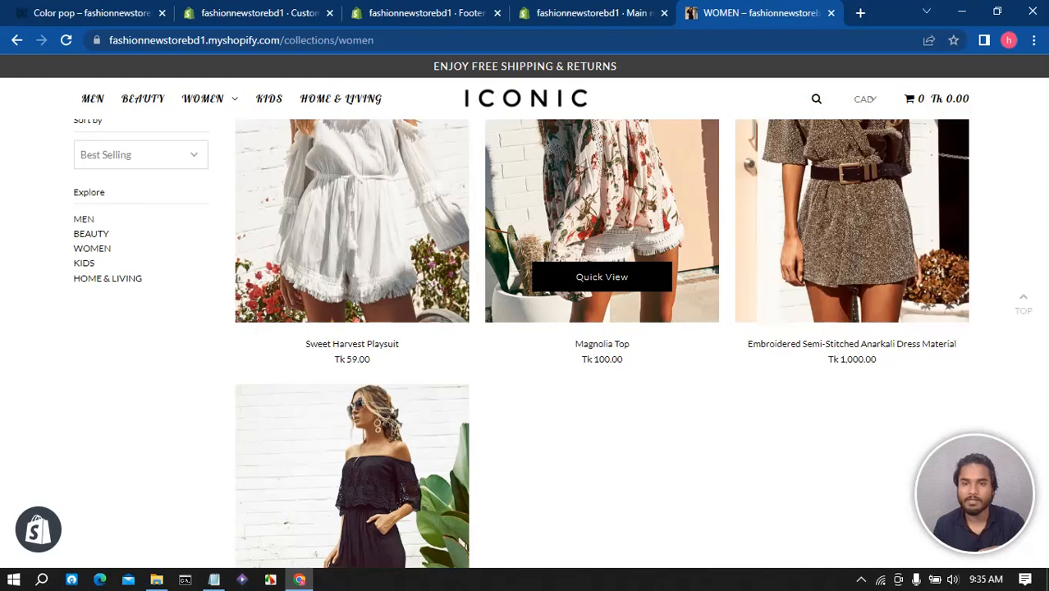
- Set the store currency to US dollars (USD) in the Shopify admin's store details settings and save
left_click(588, 12)
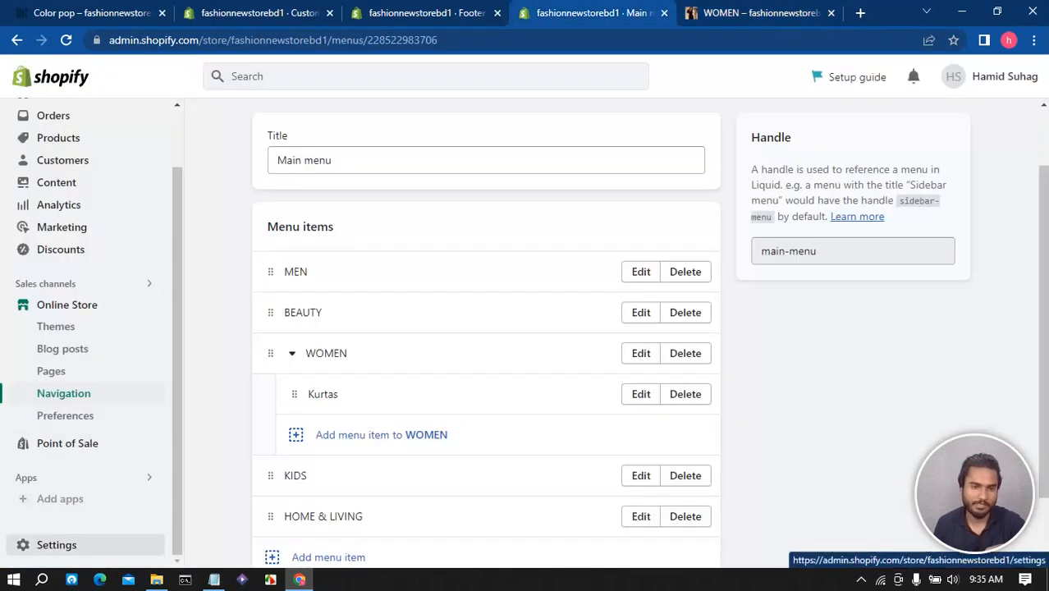
left_click(57, 545)
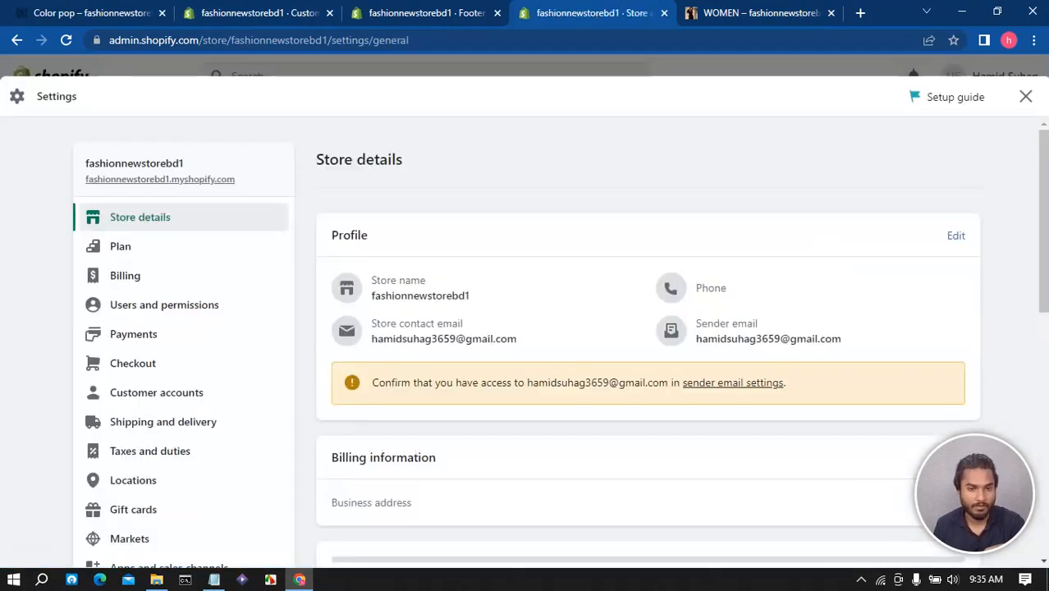
scroll(526, 344, "down", 1)
scroll(649, 341, "down", 3)
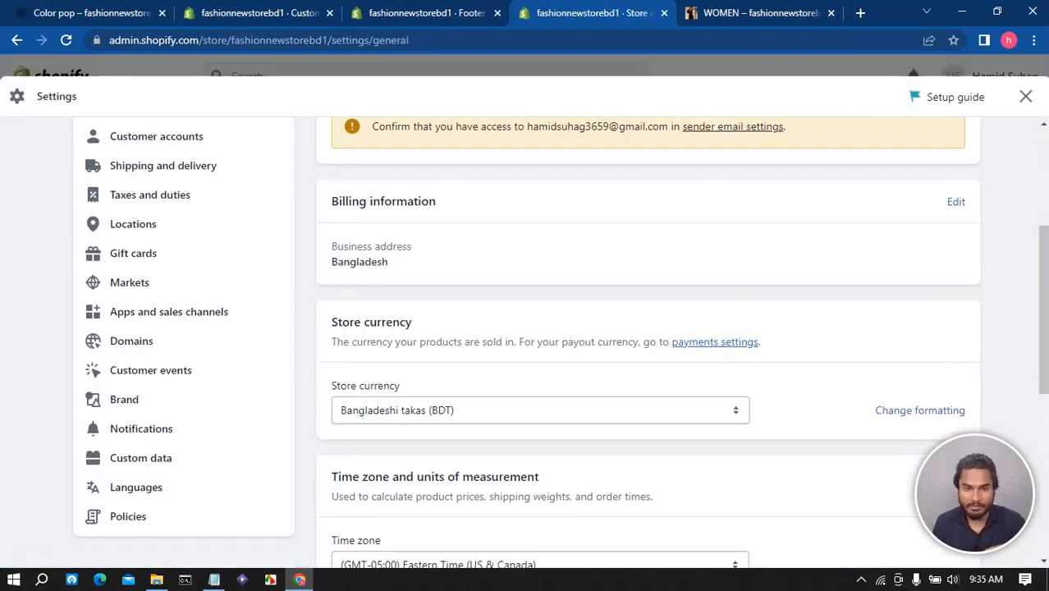
left_click(540, 411)
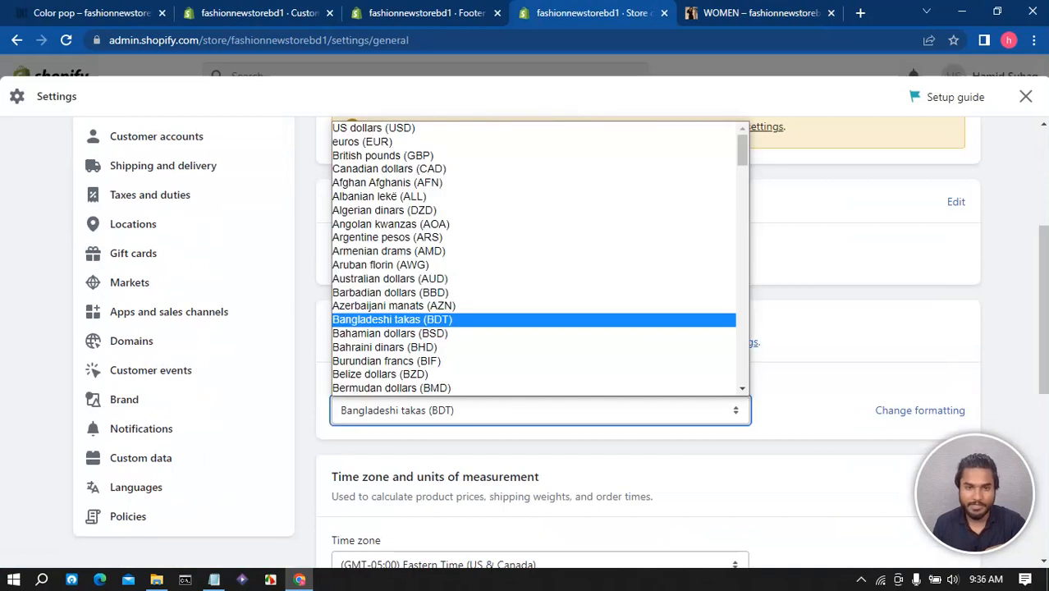
left_click(394, 128)
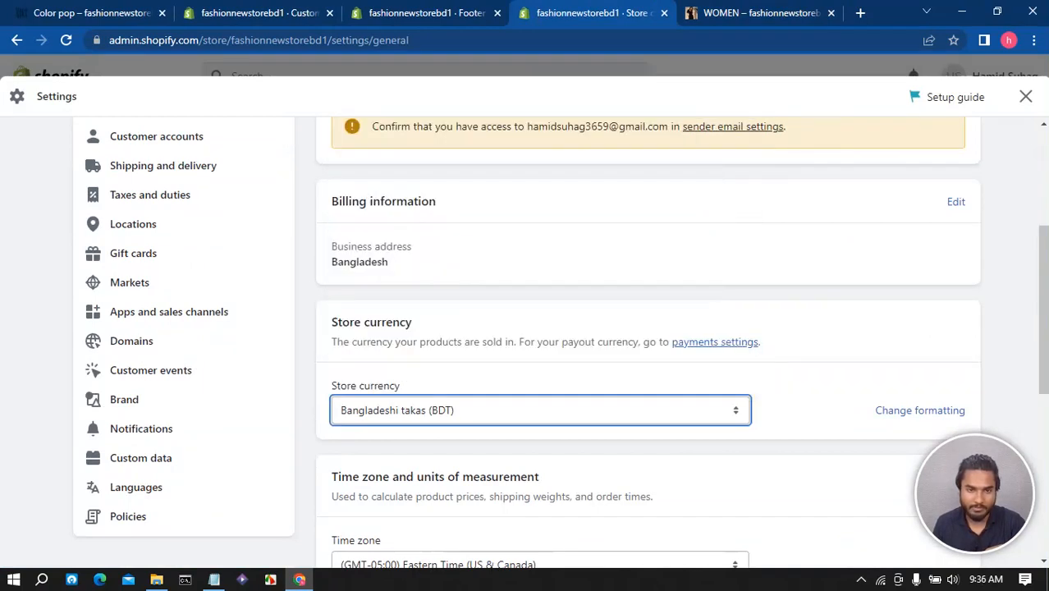
scroll(648, 343, "down", 3)
left_click(1015, 98)
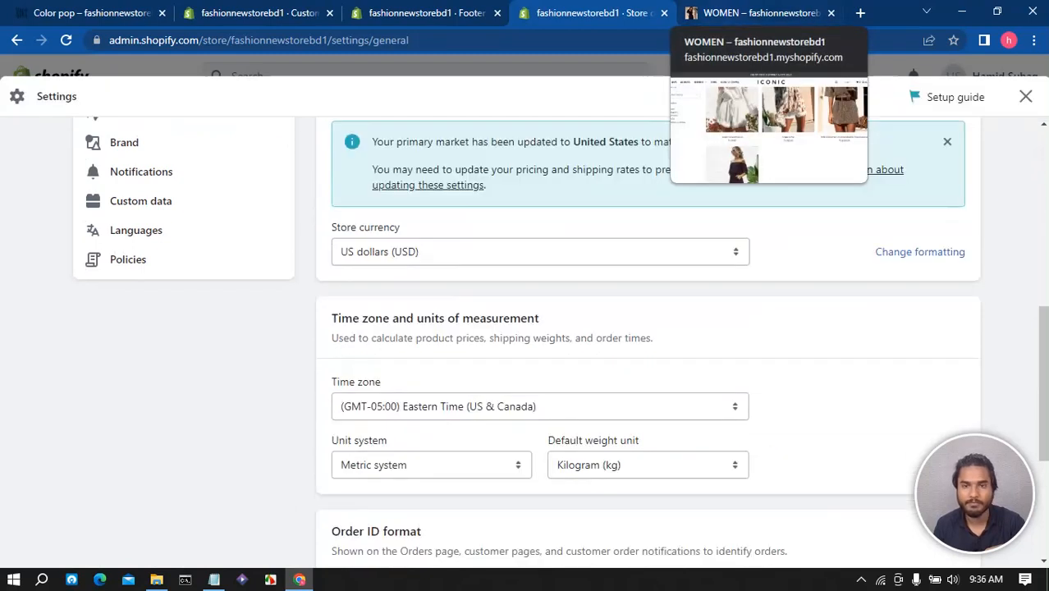
- Reload the storefront's Women collection page, choose AUD as the currency and check the product prices
left_click(759, 12)
scroll(353, 370, "up", 3)
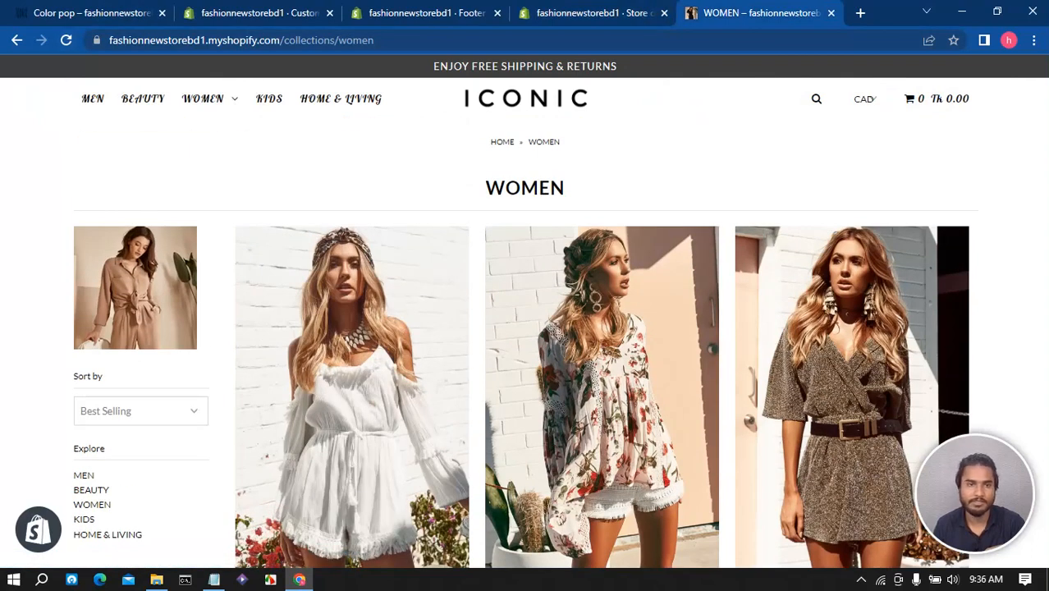
left_click(67, 41)
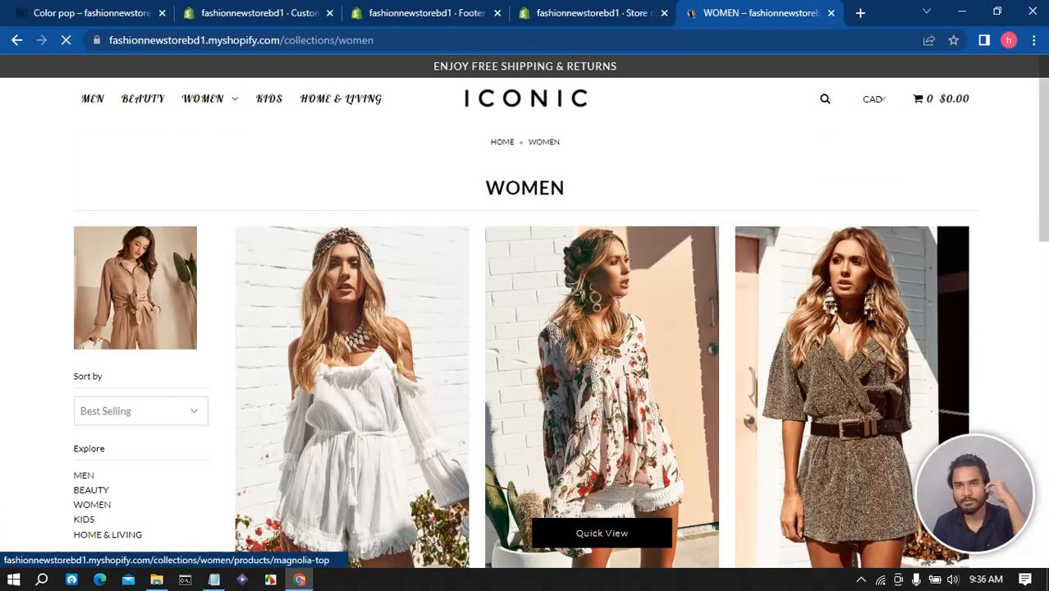
left_click(874, 98)
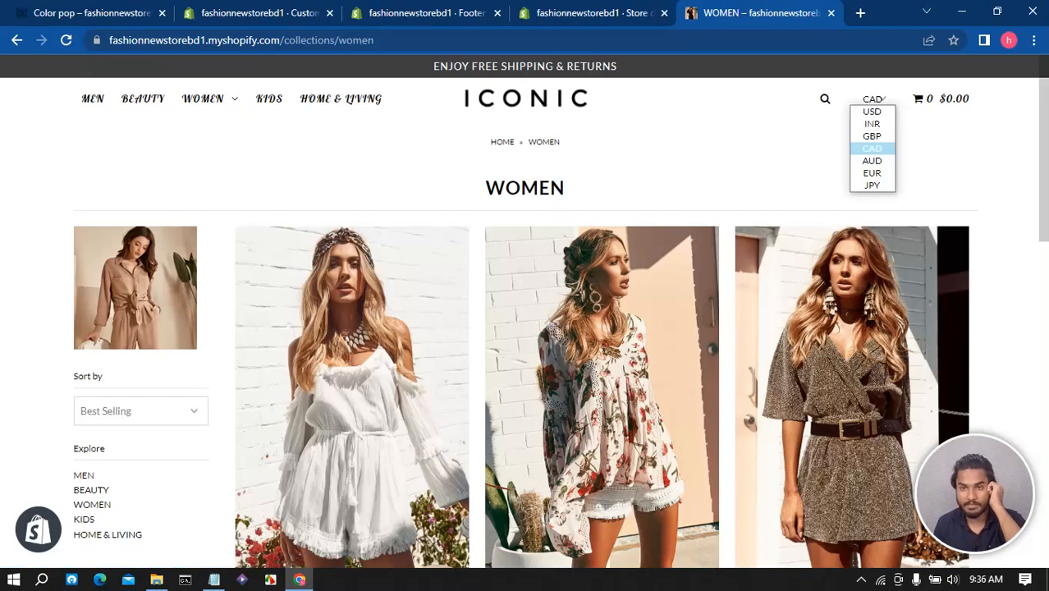
left_click(873, 161)
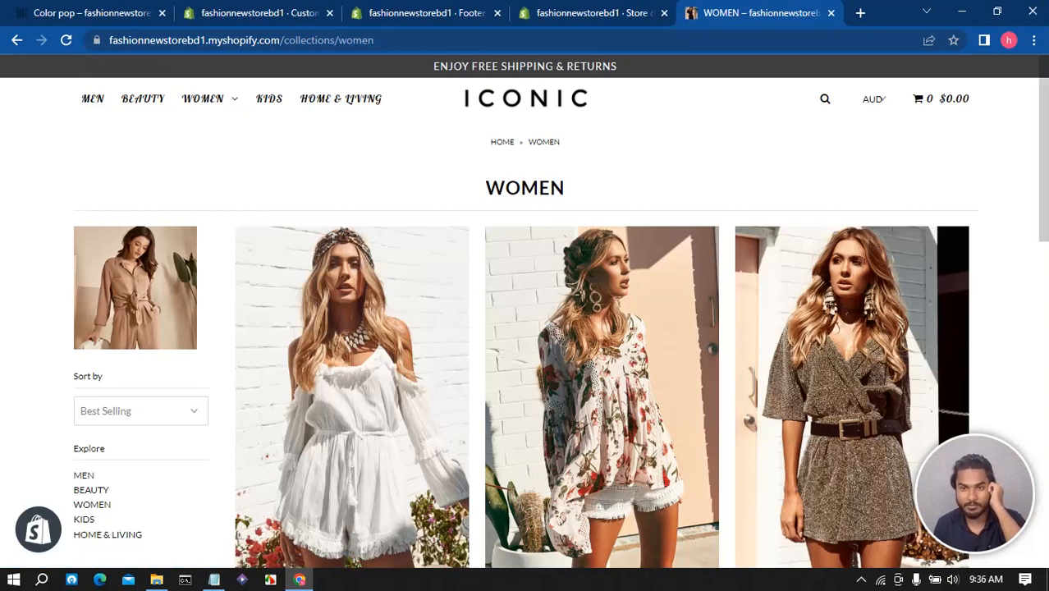
scroll(526, 345, "down", 10)
scroll(353, 279, "up", 3)
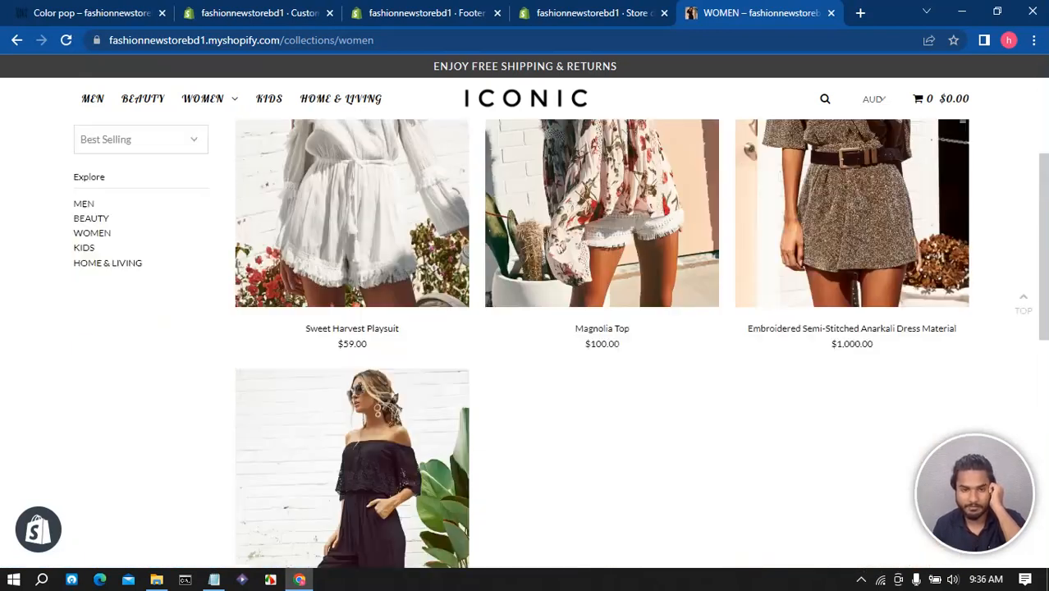
scroll(833, 329, "up", 3)
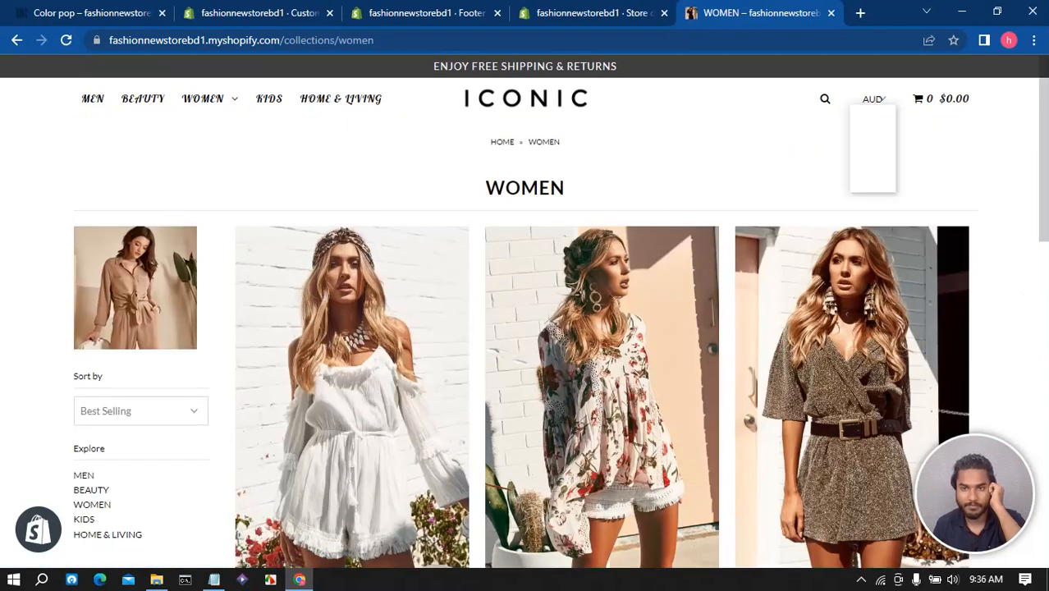
- Choose CAD as the storefront currency and look through the prices in the Women collection again
left_click(873, 98)
left_click(872, 148)
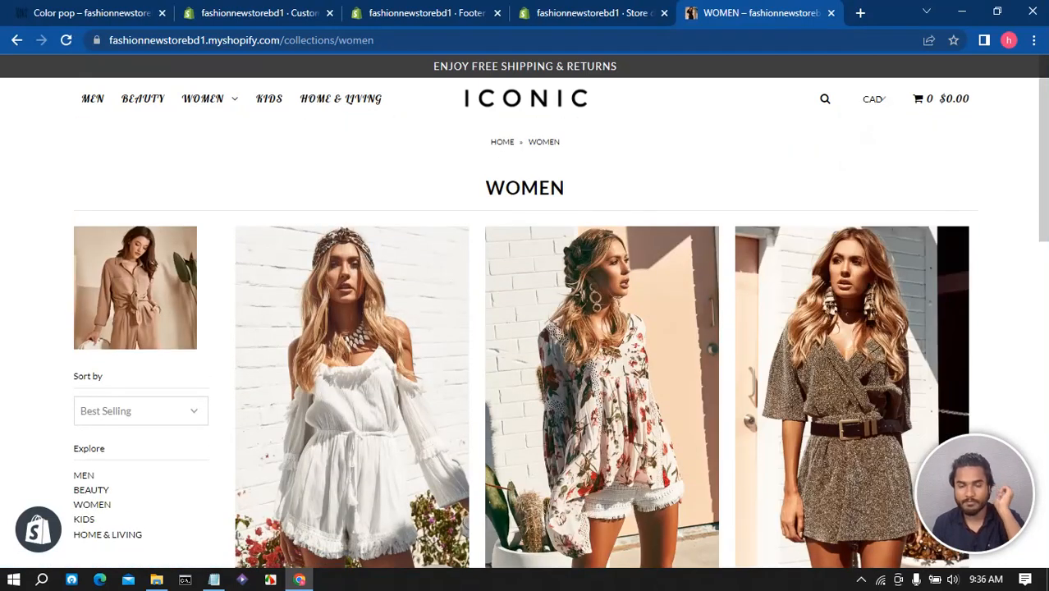
scroll(353, 410, "down", 10)
scroll(353, 410, "down", 5)
scroll(353, 410, "up", 15)
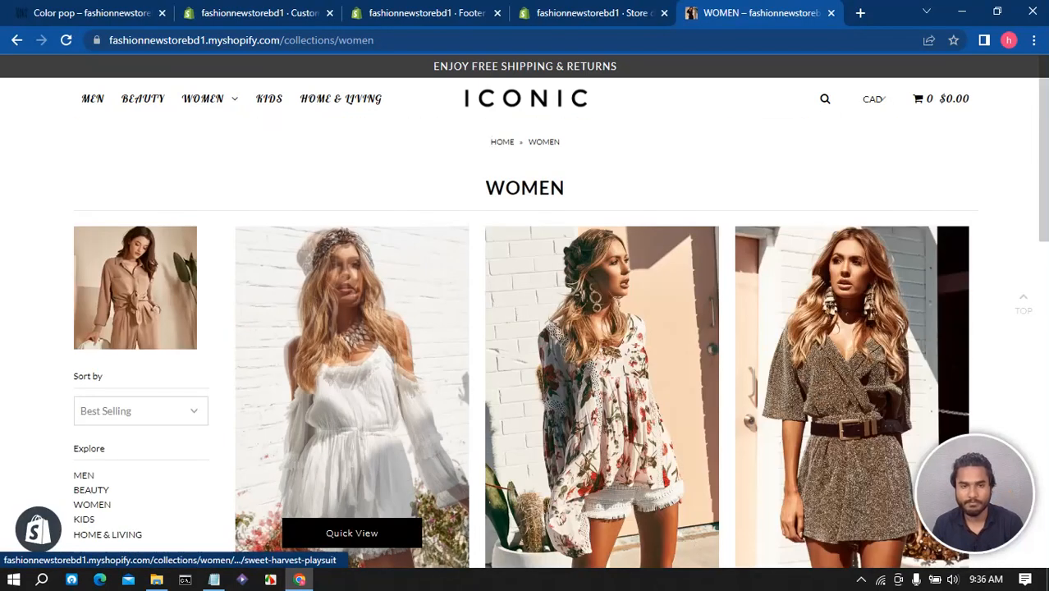
- Open the storefront's home page, then switch back to the Icon theme editor
left_click(525, 99)
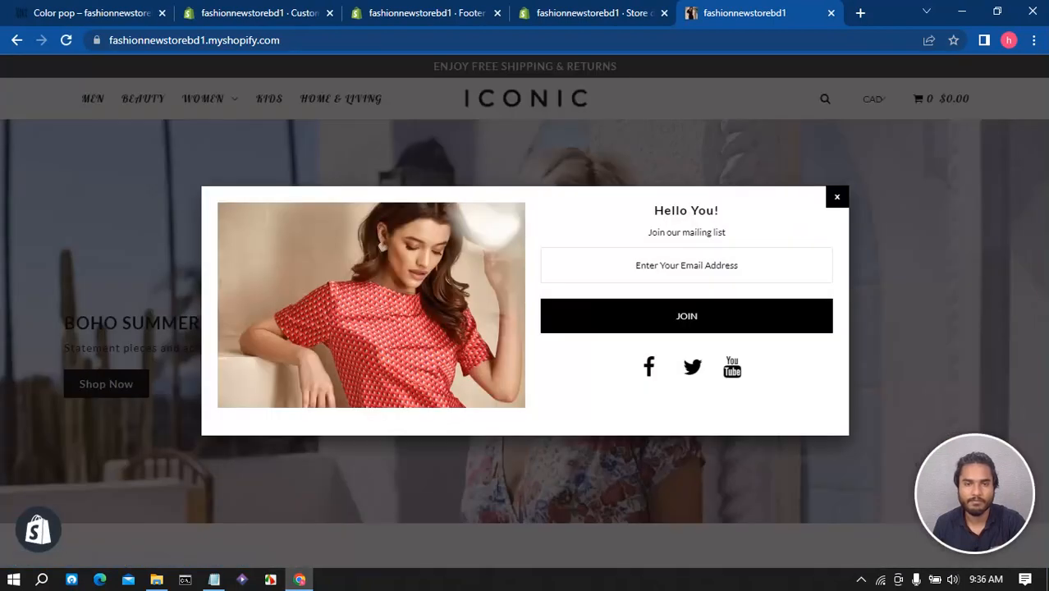
key("ctrl+shift+Tab")
key("ctrl+shift+Tab")
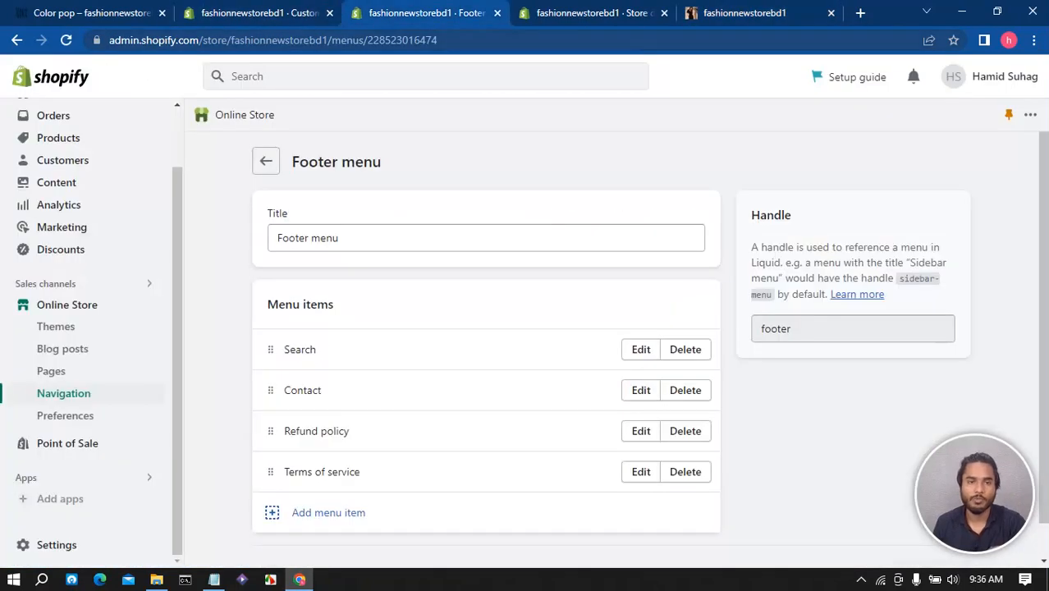
key("ctrl+Tab")
key("ctrl+shift+Tab")
key("ctrl+shift+Tab")
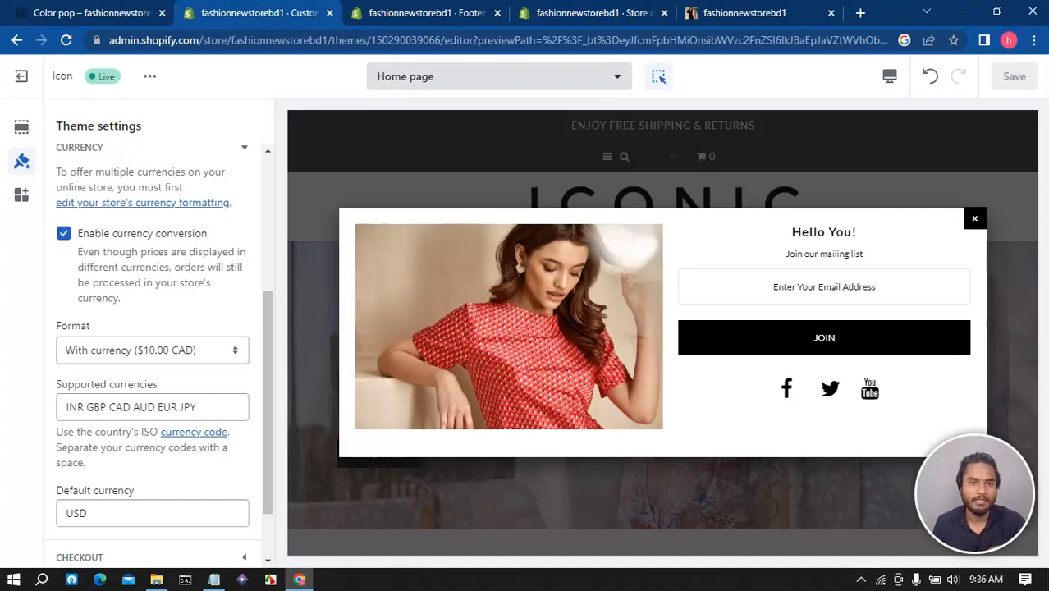
- Load the Default product template in the theme editor and show its sections
left_click(499, 75)
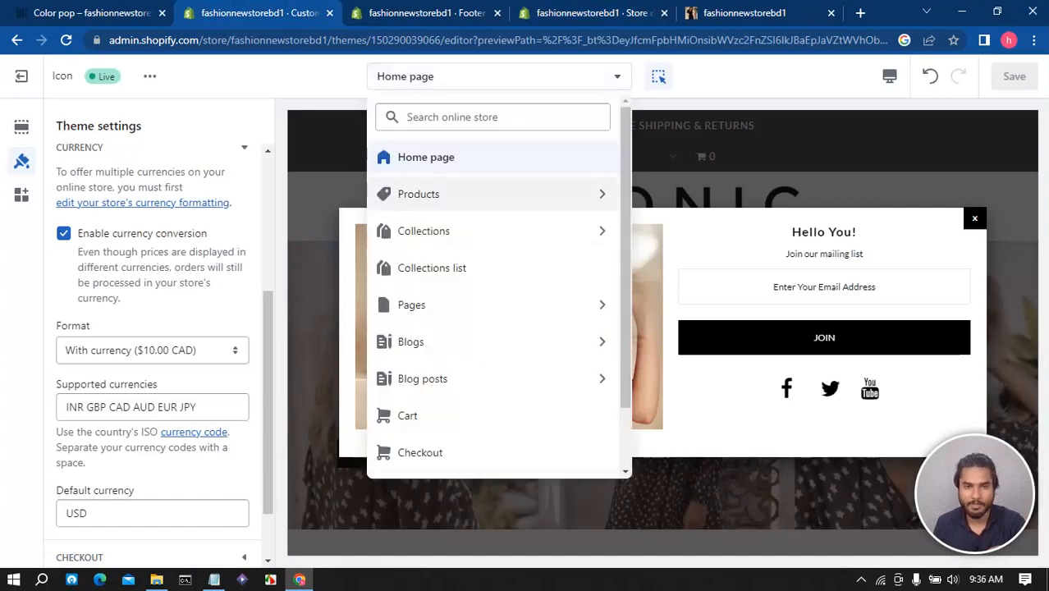
left_click(493, 194)
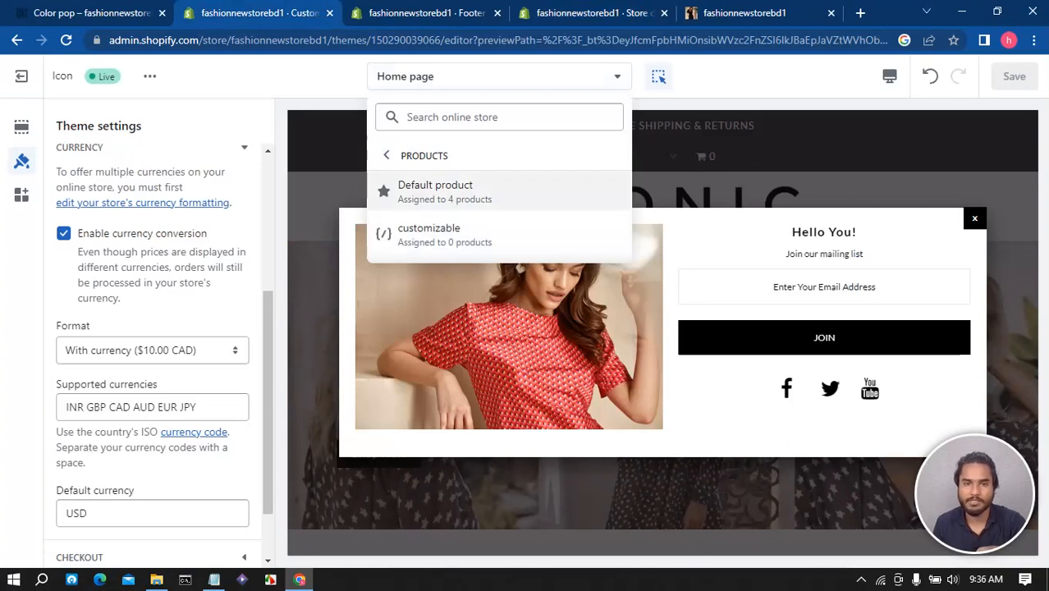
left_click(493, 192)
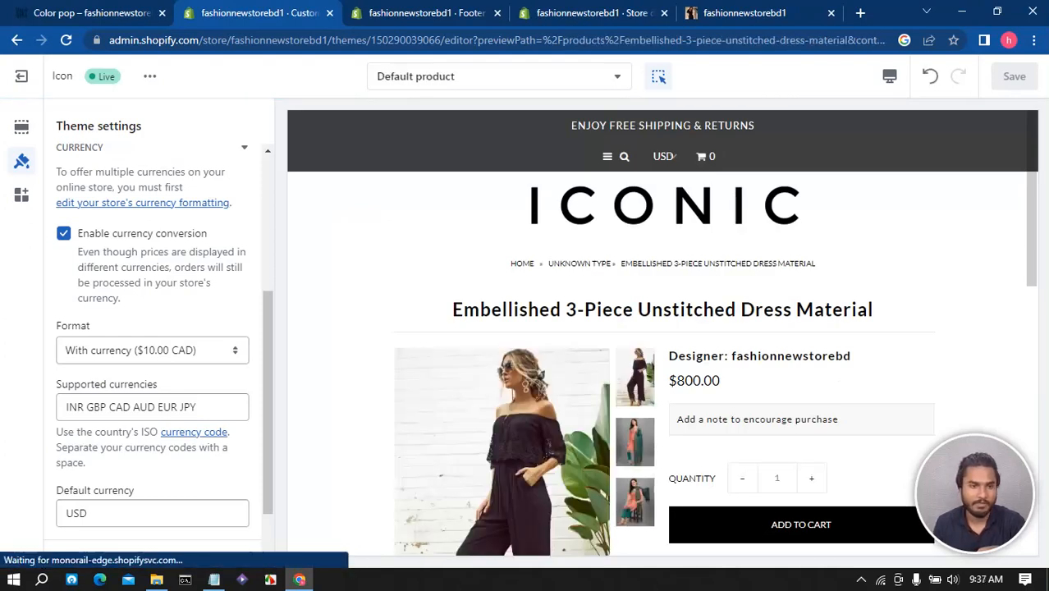
scroll(156, 328, "down", 2)
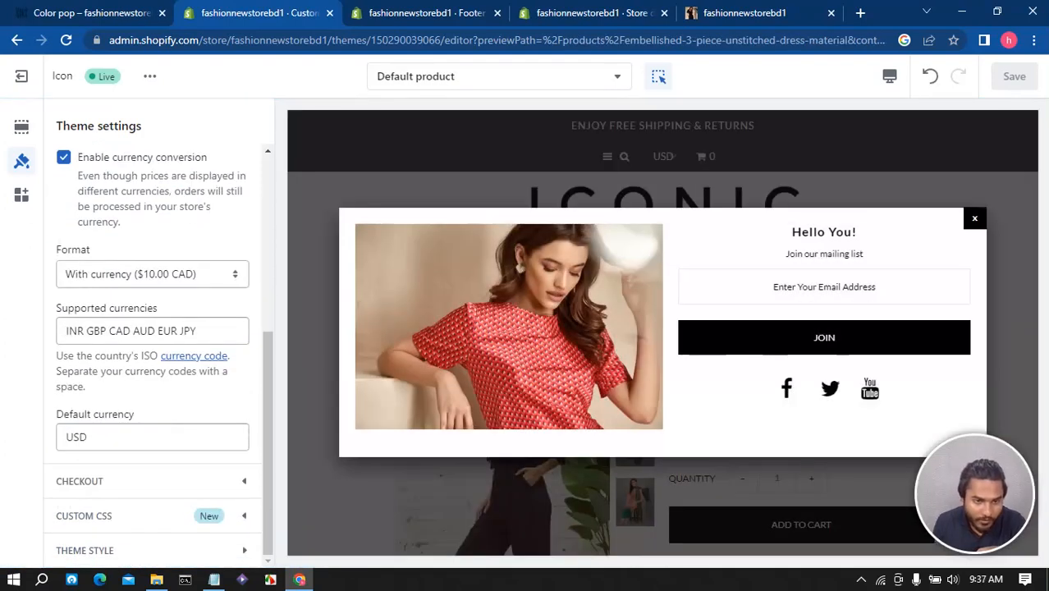
scroll(156, 328, "up", 4)
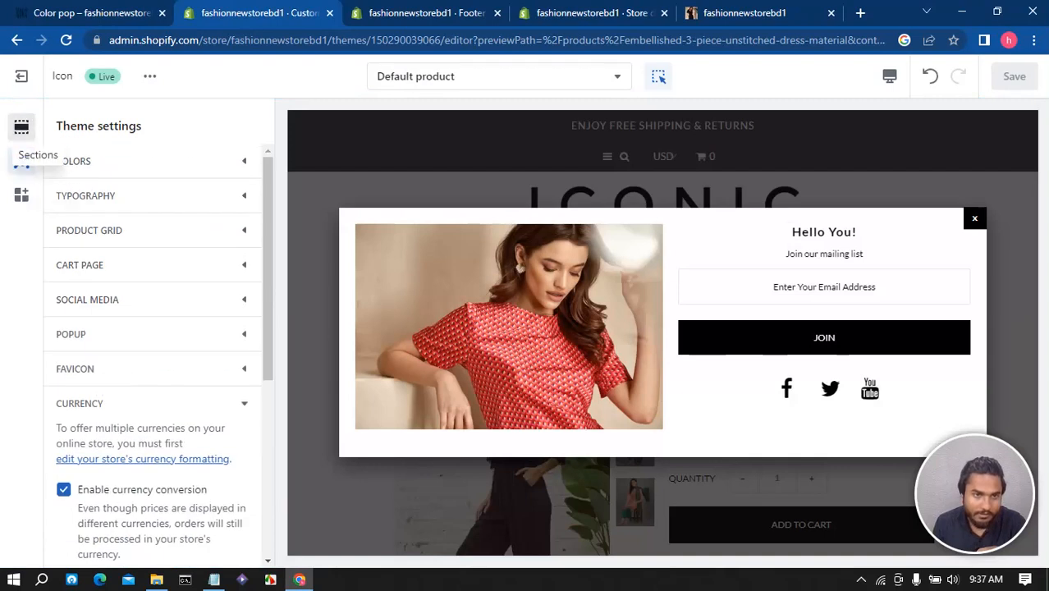
left_click(21, 126)
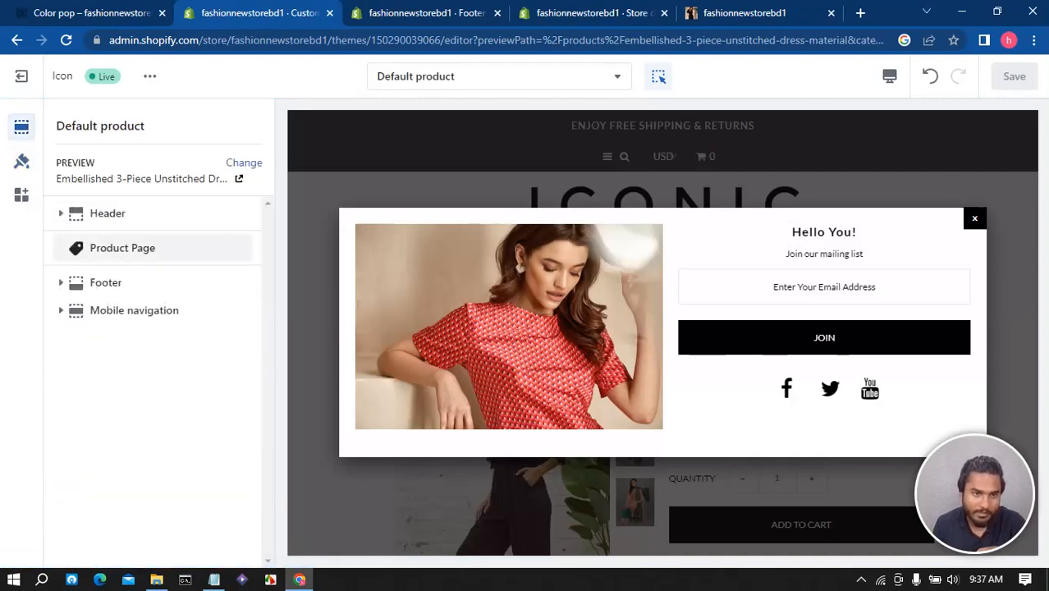
- Open the Product Page section settings, close the email popup in the preview and review the product page
left_click(123, 247)
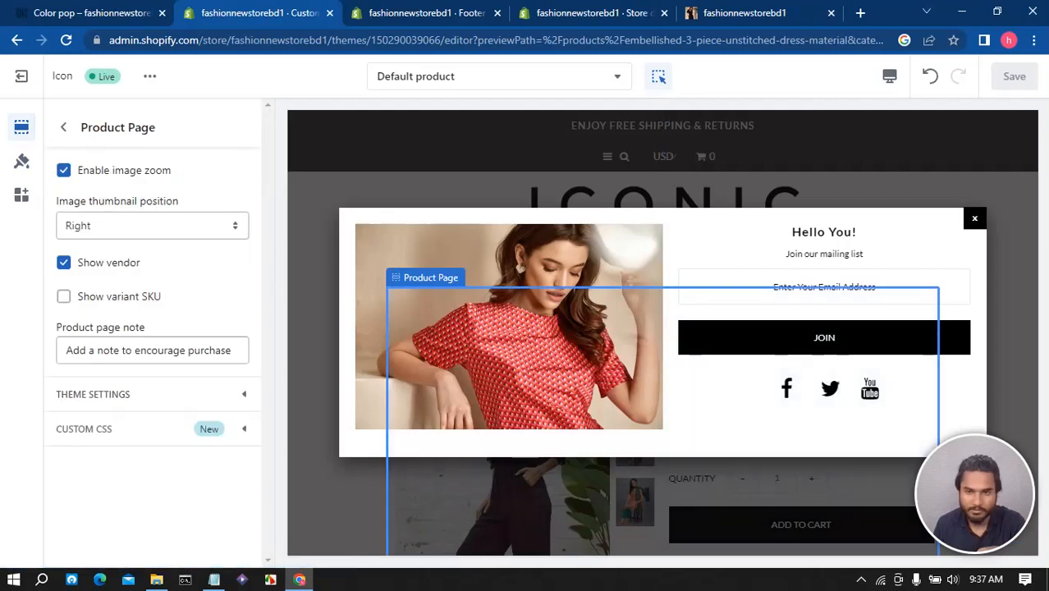
left_click(975, 218)
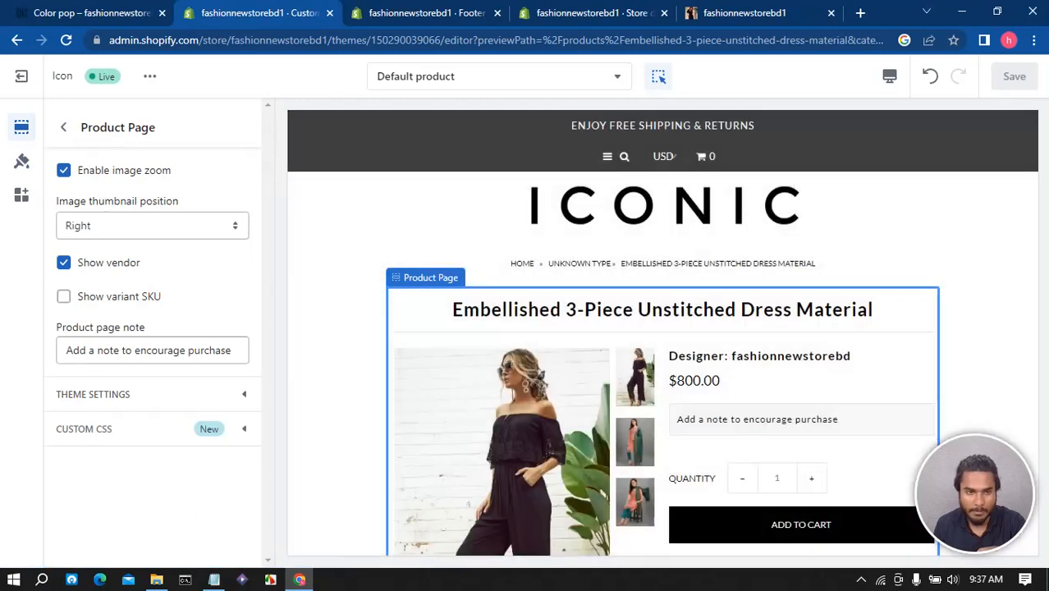
scroll(887, 311, "down", 6)
scroll(663, 334, "up", 8)
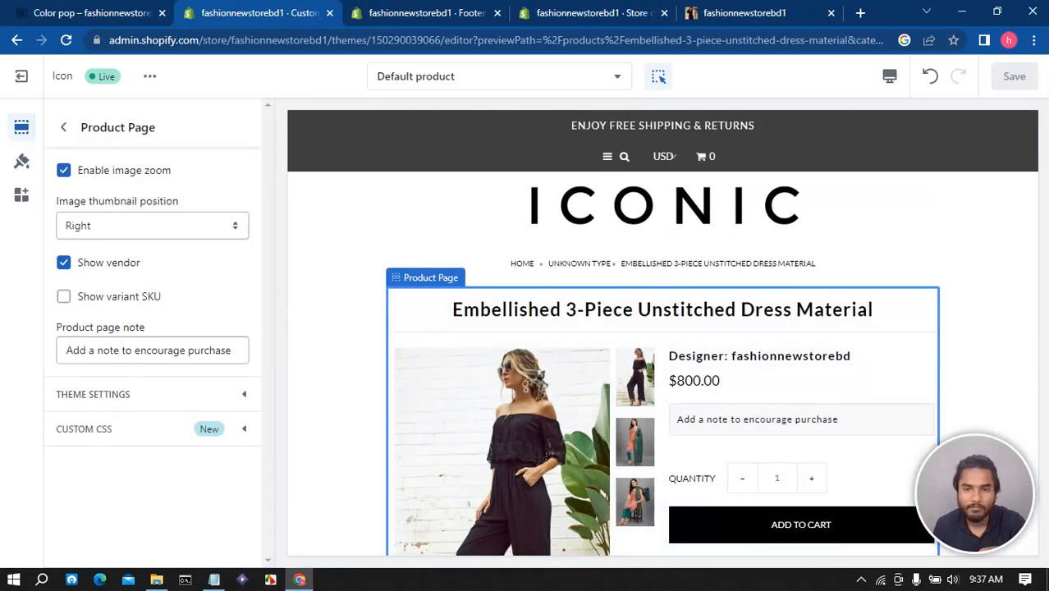
left_click(127, 350)
key("ctrl+a")
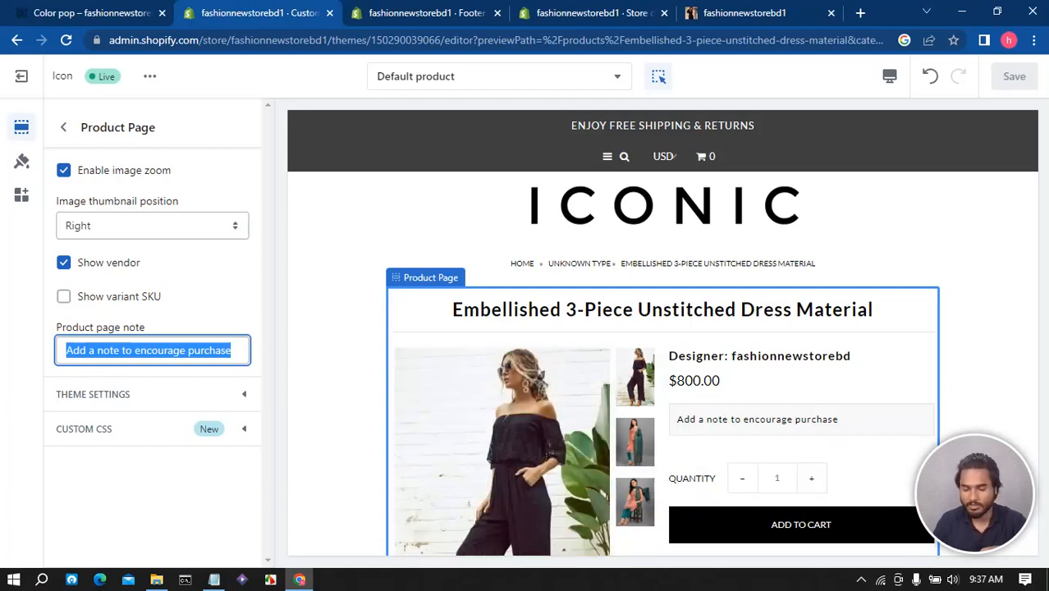
key("BackSpace")
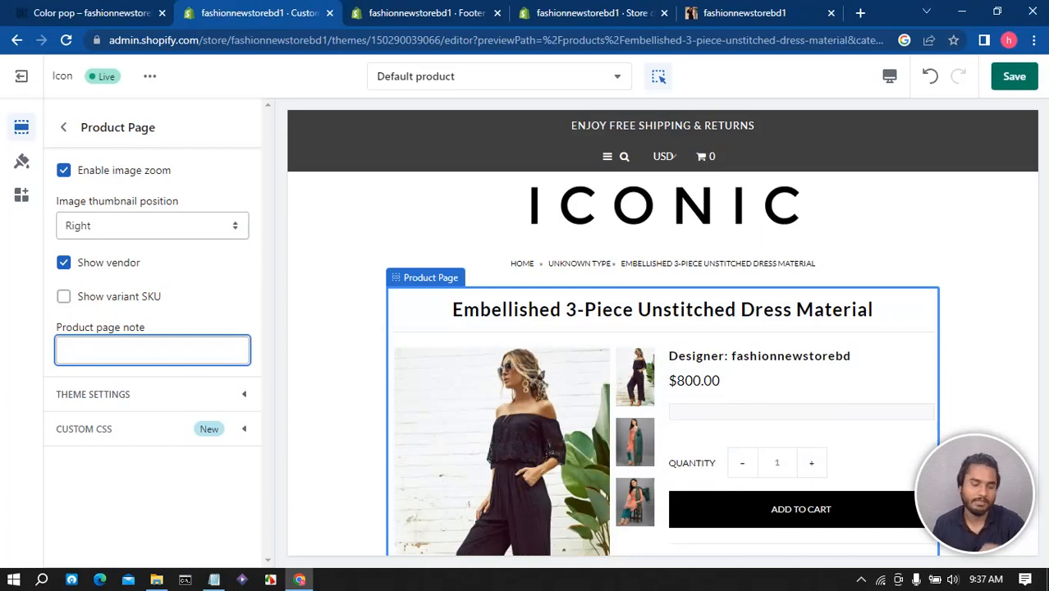
key("ctrl+z")
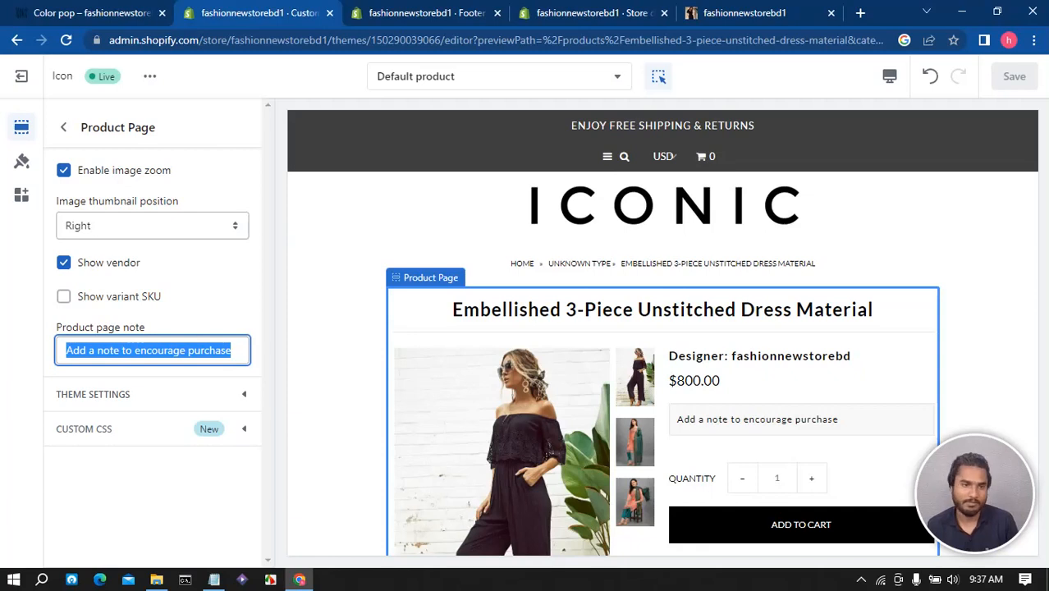
- Clear the product page note in the Product Page section and save the theme
left_click(119, 351)
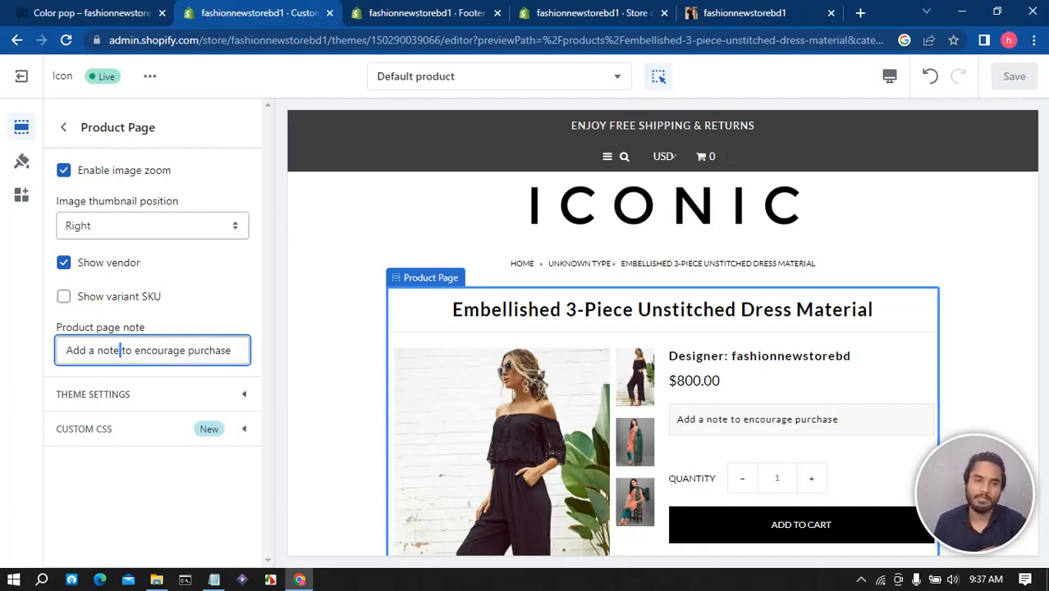
key("ctrl+a")
key("BackSpace")
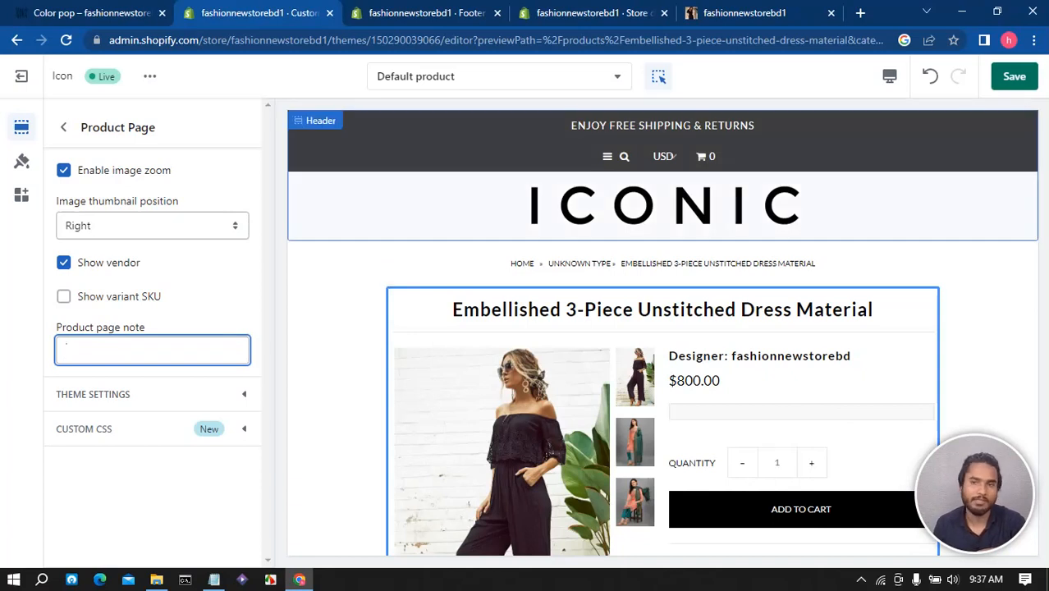
key("ctrl+s")
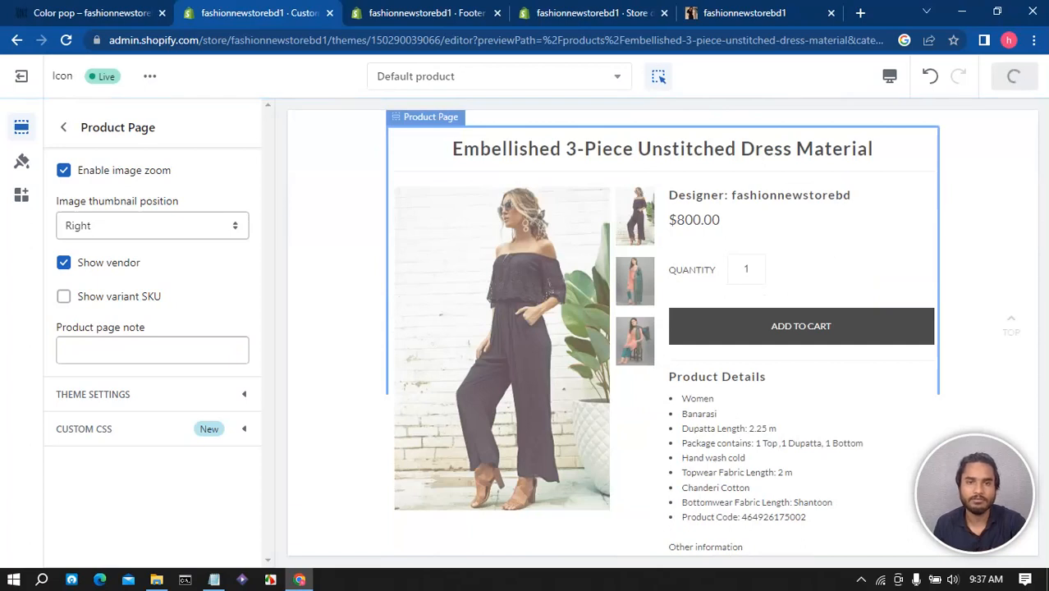
- Load the Default collection template, open its Collection Page section settings and close the email popup in the preview
left_click(500, 76)
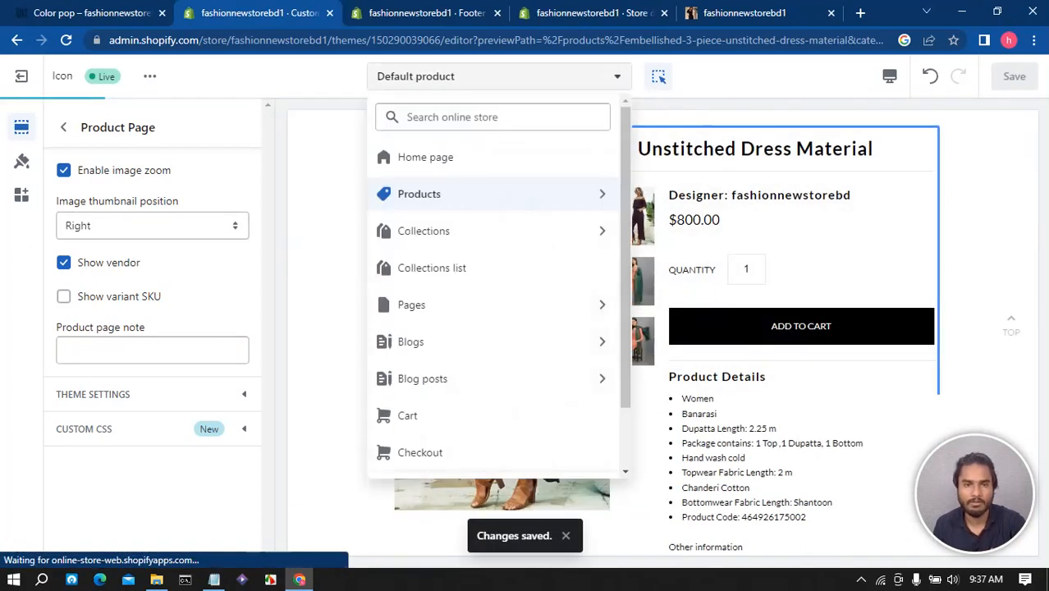
left_click(493, 230)
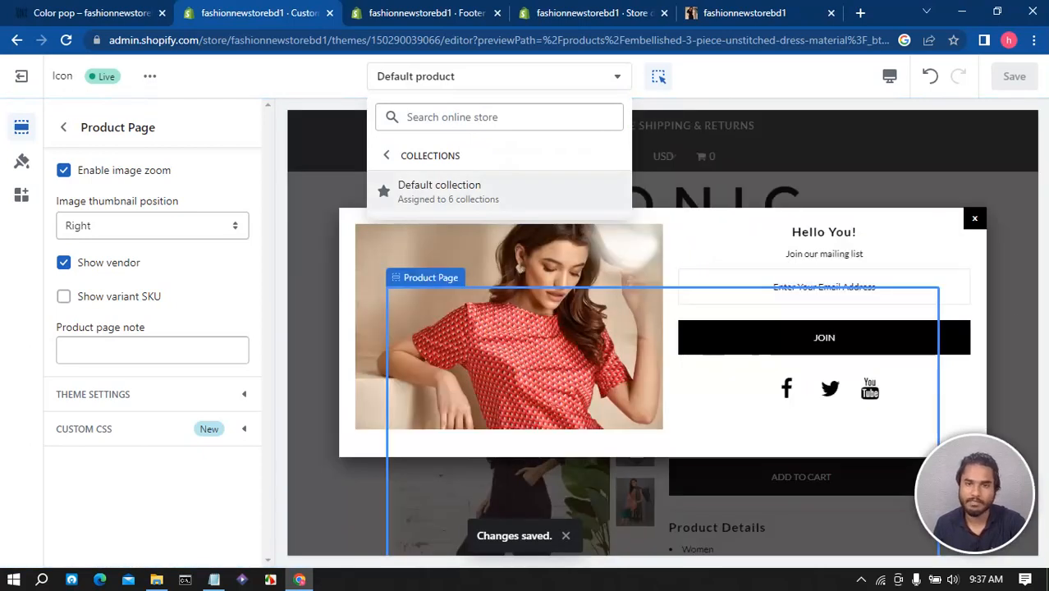
left_click(439, 191)
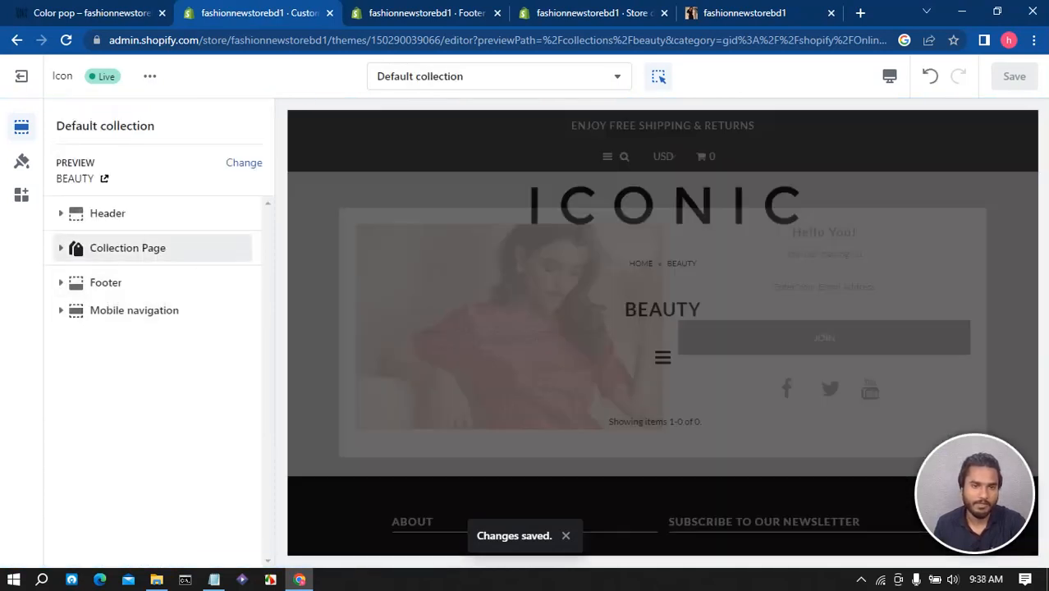
left_click(127, 248)
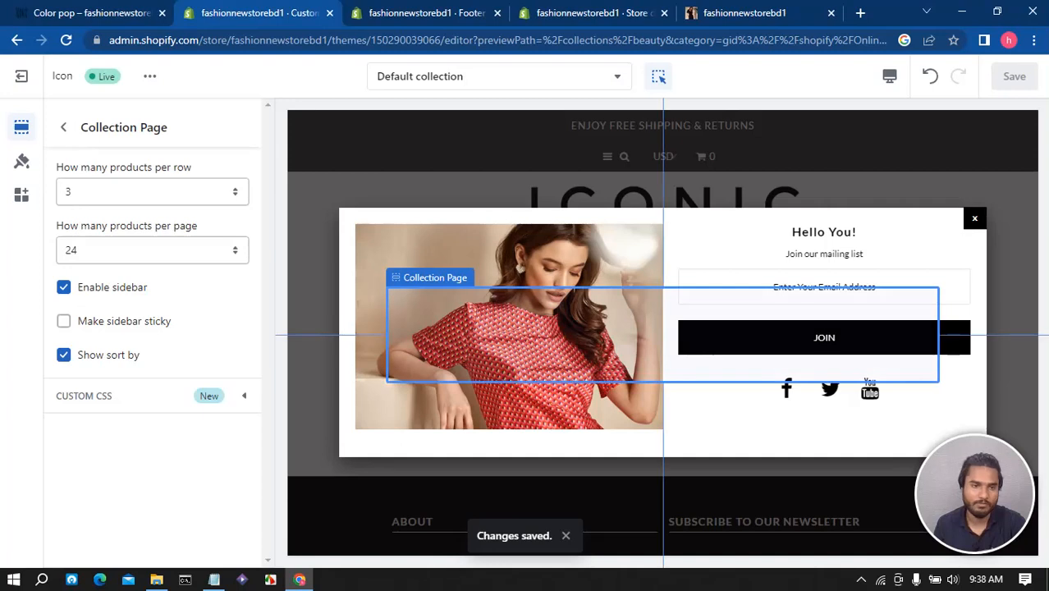
left_click(975, 219)
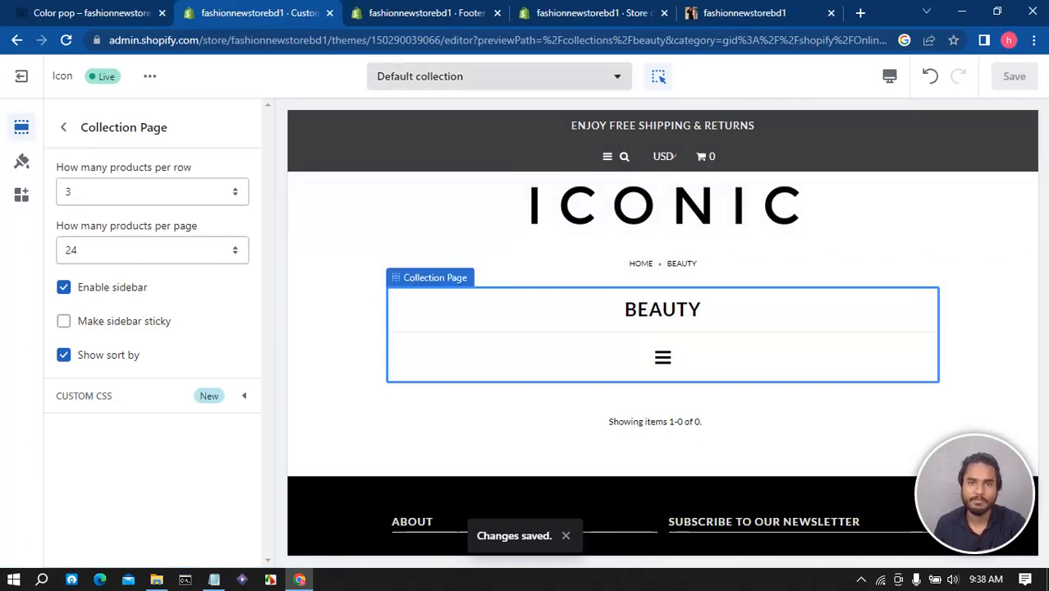
- Load the Collections list template, open its Collection grid section and check the options for products per row
left_click(493, 75)
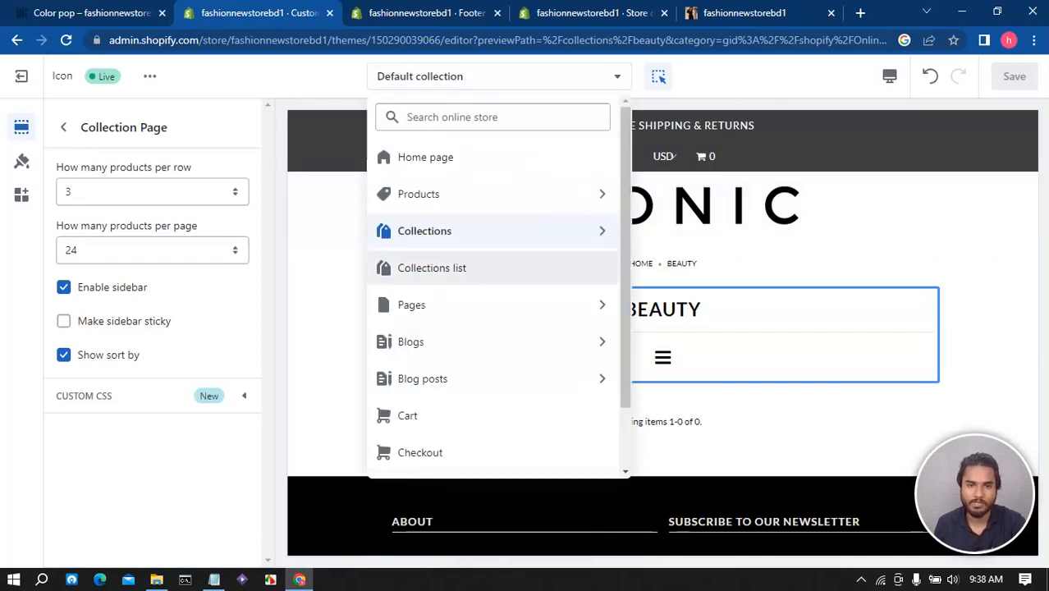
left_click(432, 268)
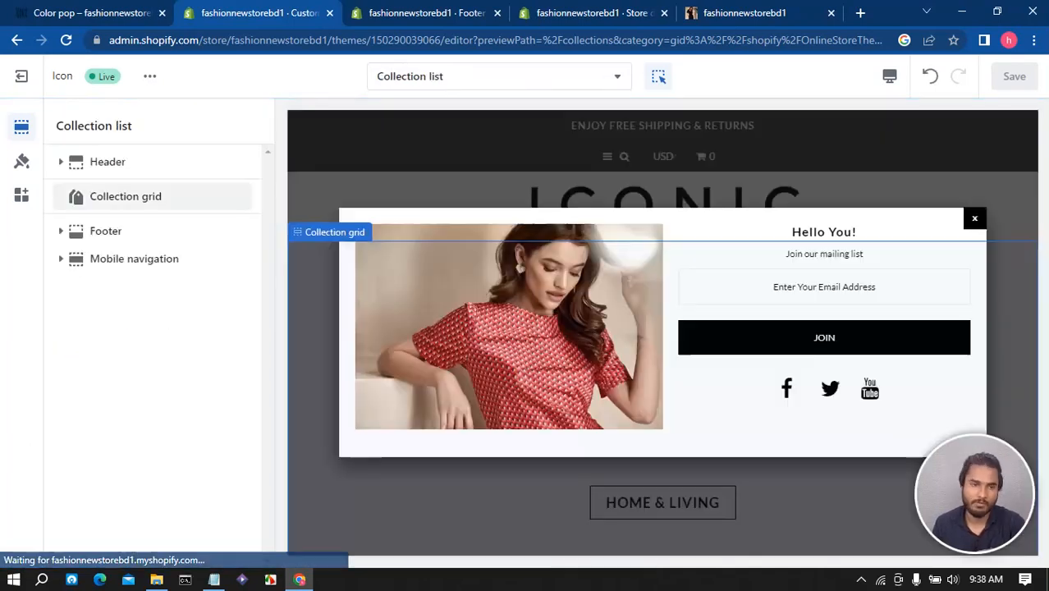
left_click(126, 196)
left_click(152, 192)
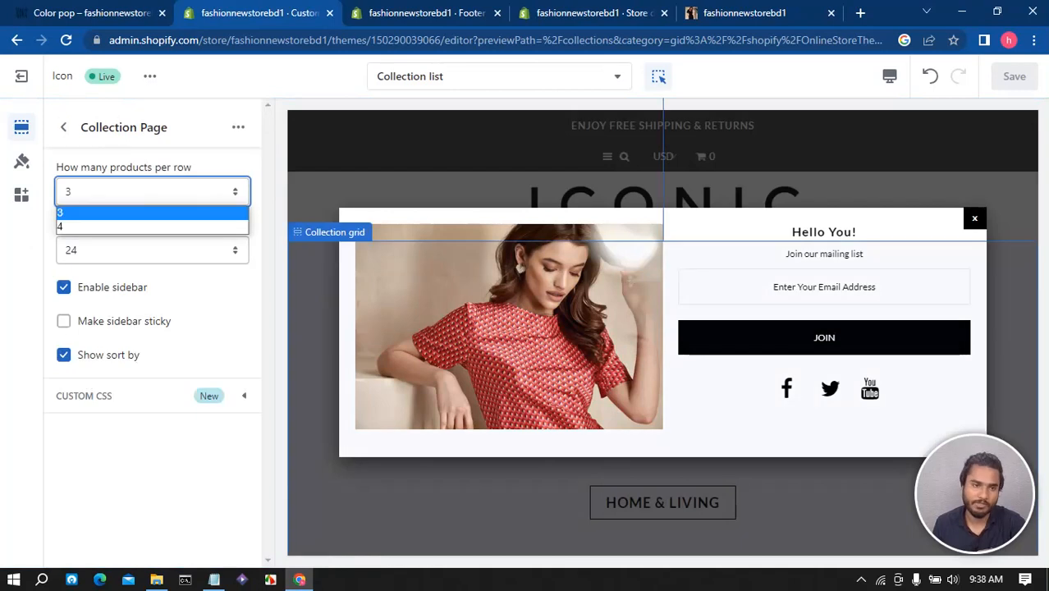
- Load the Cart template in the theme editor to check its sections, and select the Checkout template
left_click(499, 76)
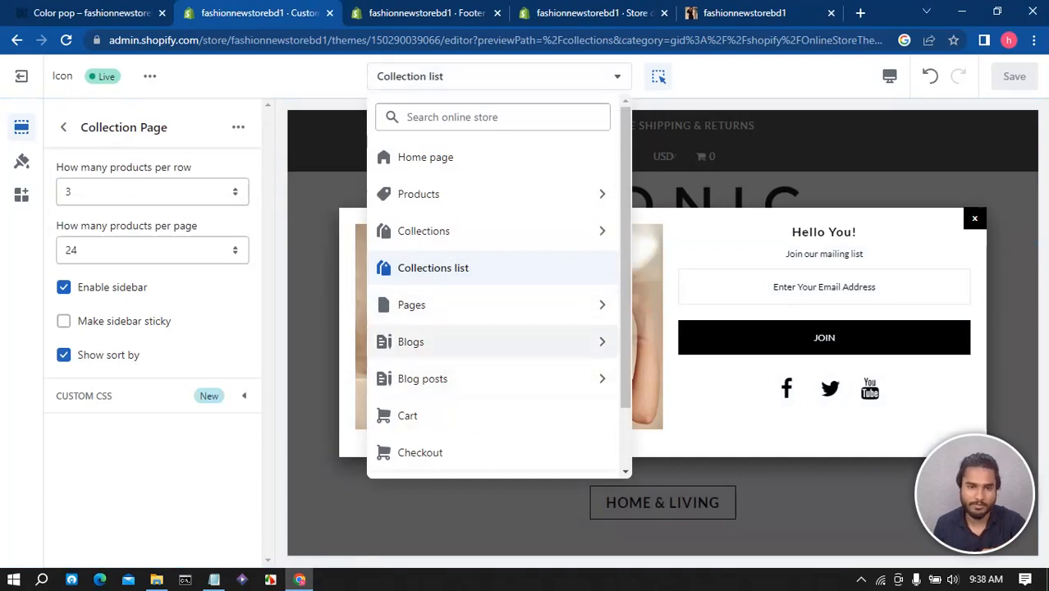
left_click(411, 416)
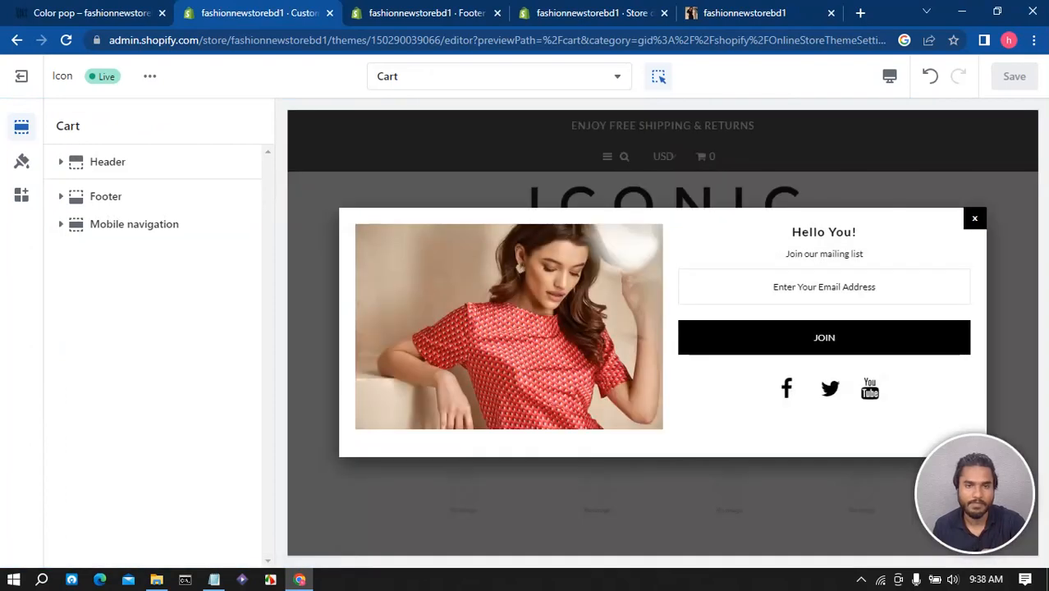
left_click(493, 76)
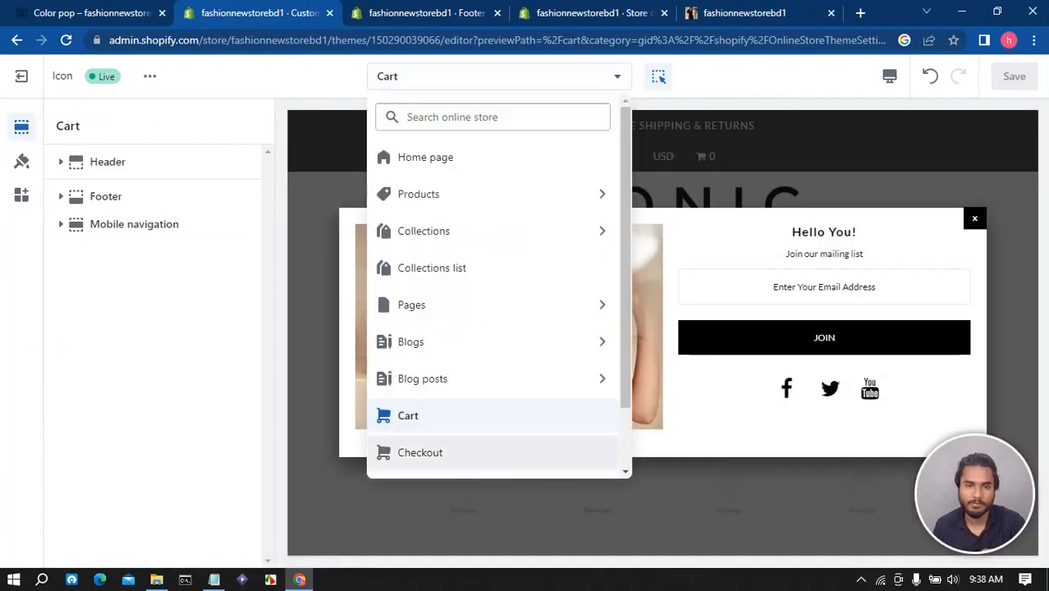
left_click(420, 452)
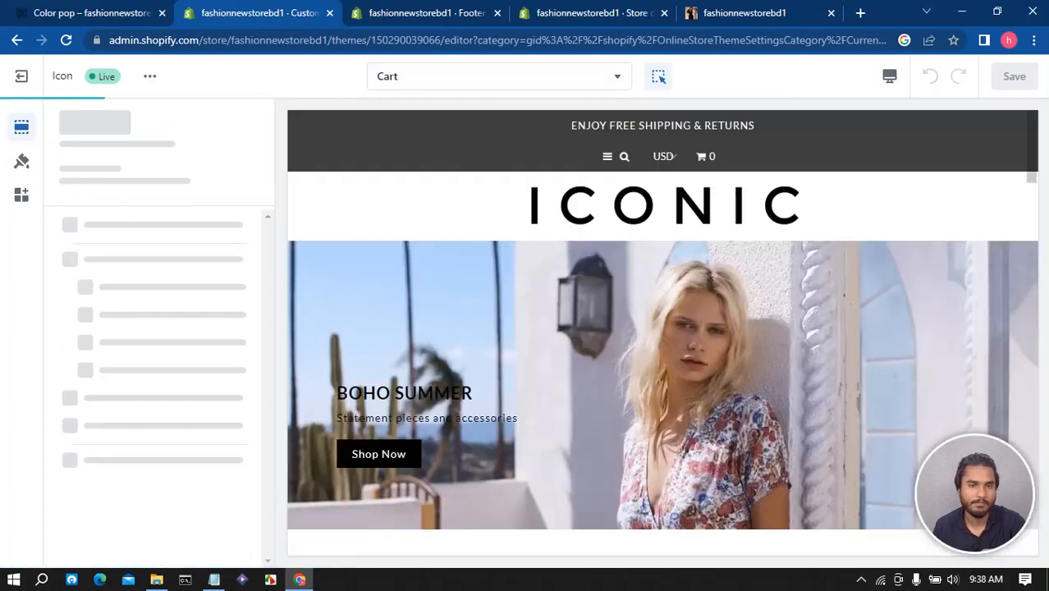
mouse_move(164, 323)
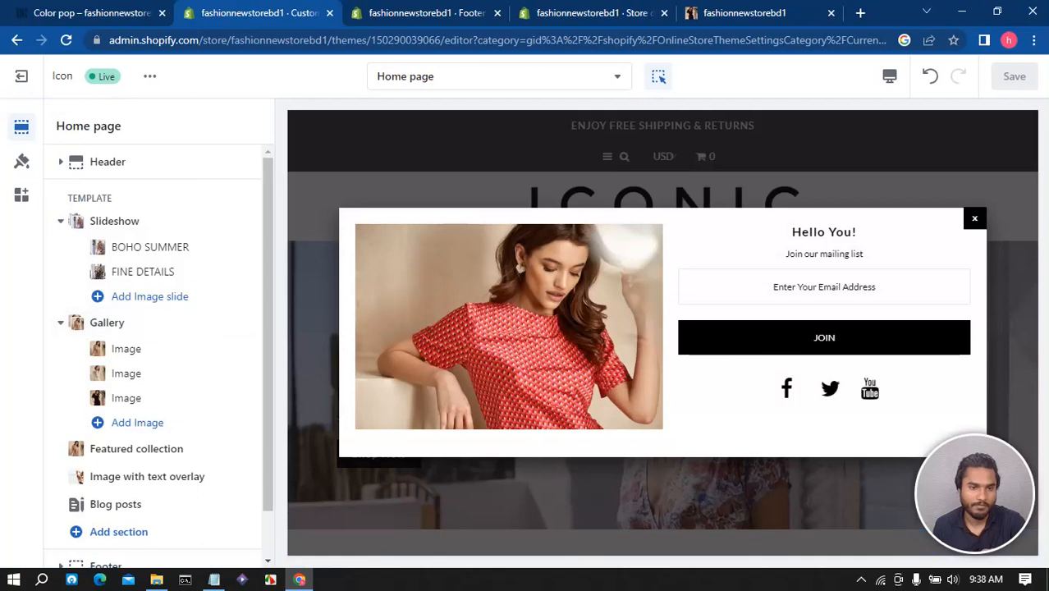
- Expand the Checkout category in the theme settings, review its banner, logo, typography and color options, and close the email popup in the preview
left_click(21, 161)
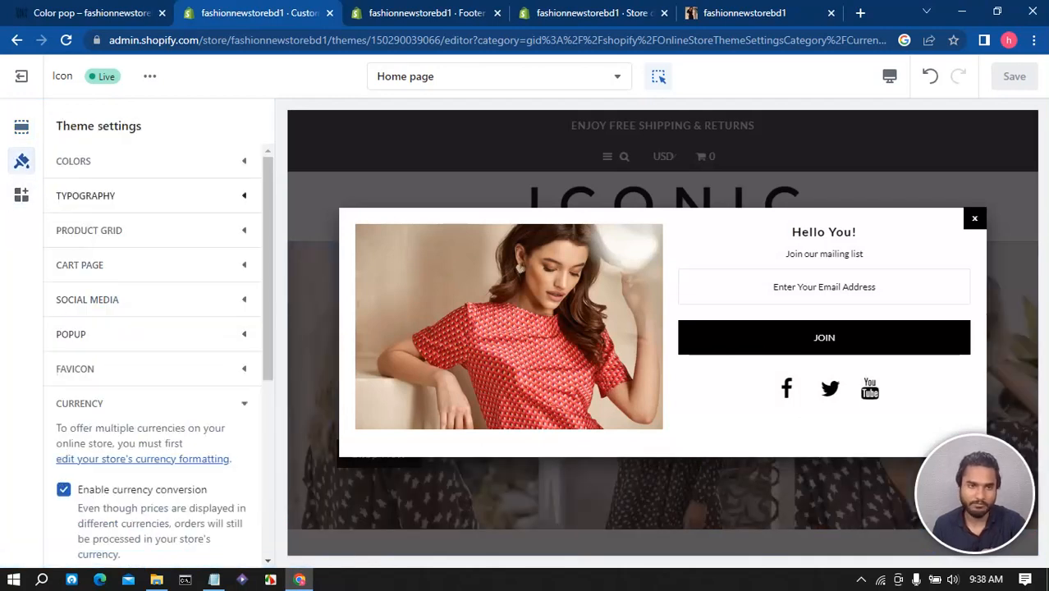
scroll(148, 328, "down", 4)
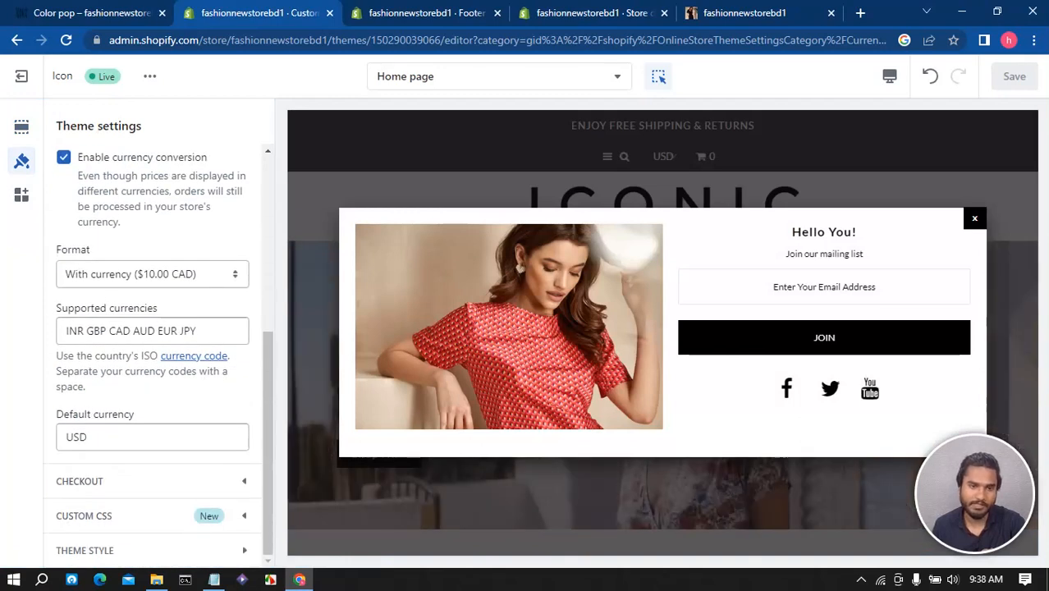
left_click(123, 481)
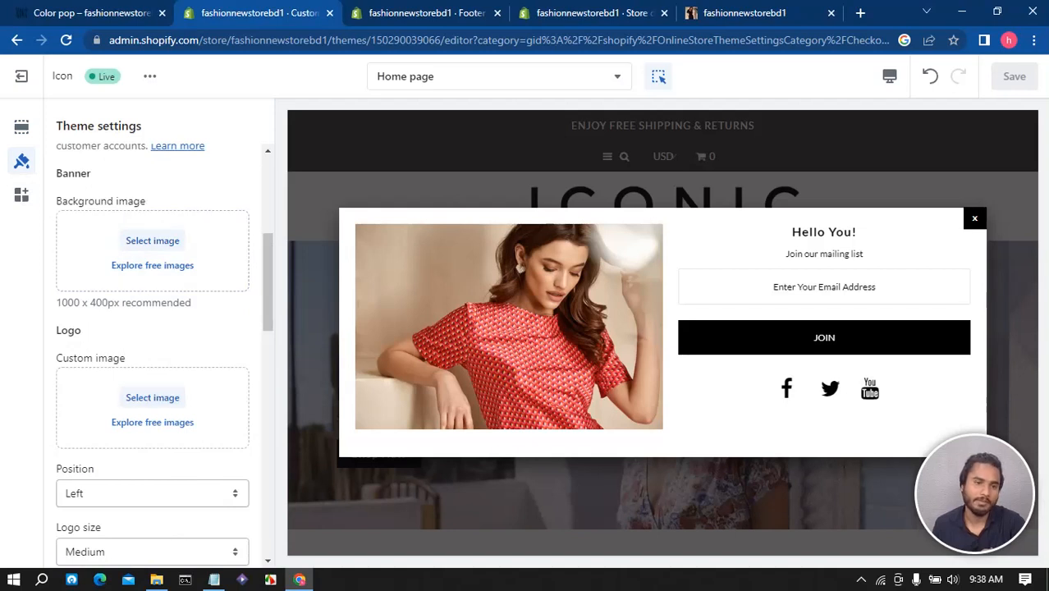
scroll(152, 394, "down", 5)
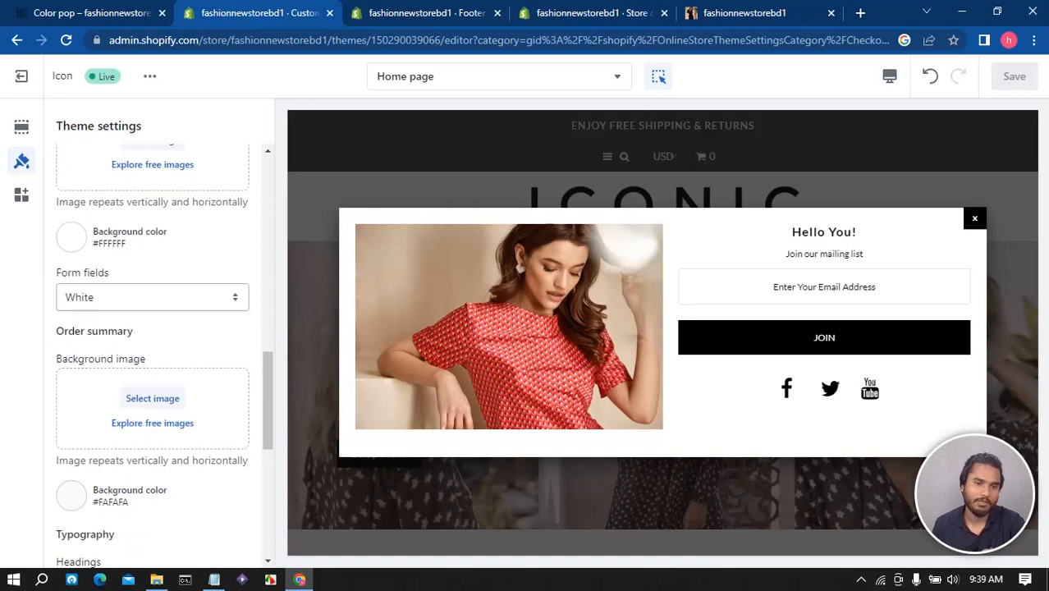
scroll(152, 353, "down", 5)
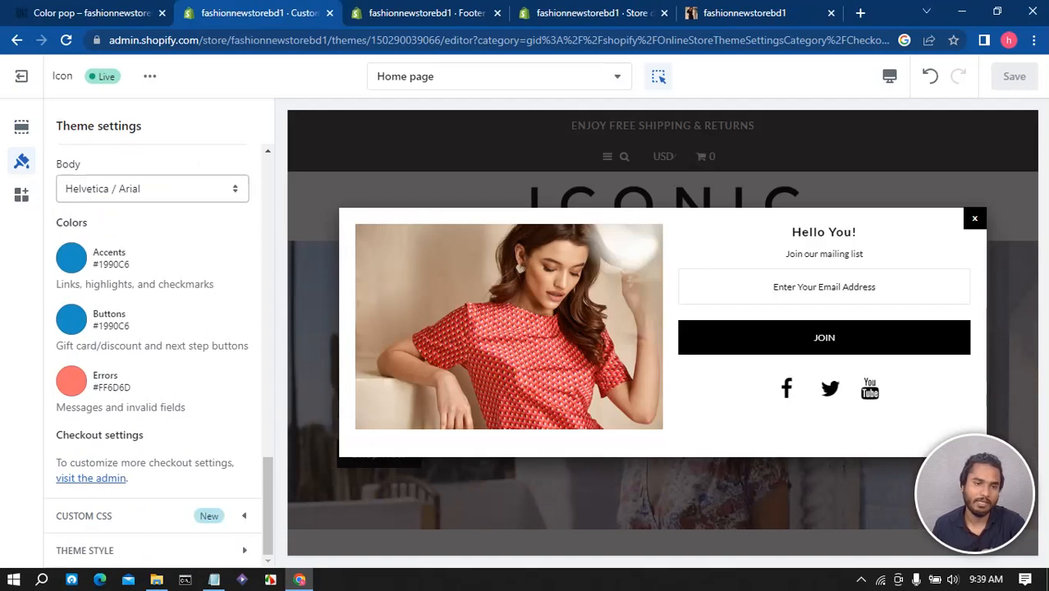
scroll(152, 329, "up", 3)
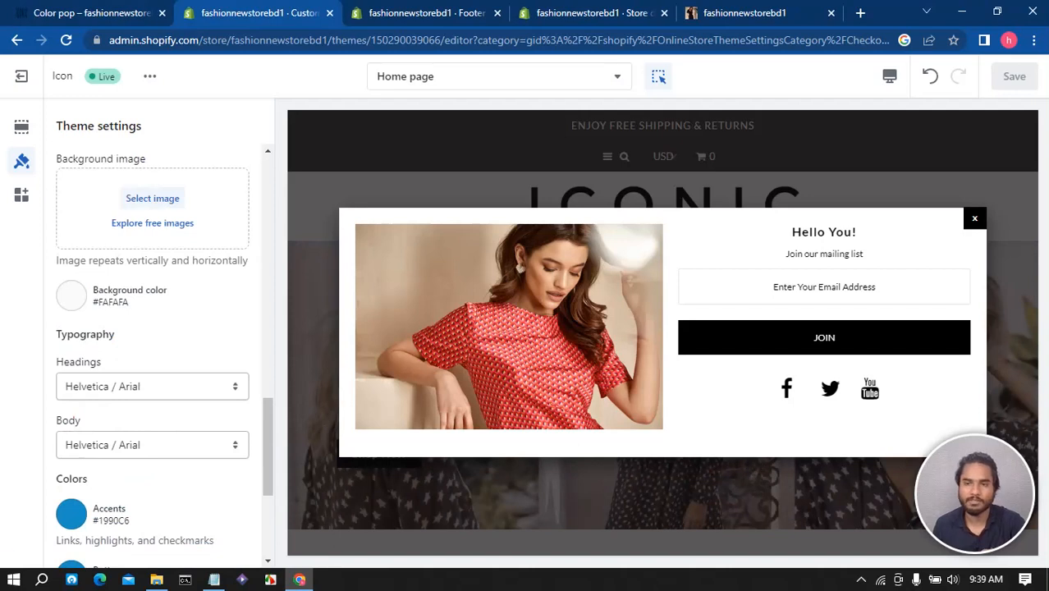
left_click(975, 218)
scroll(153, 307, "up", 10)
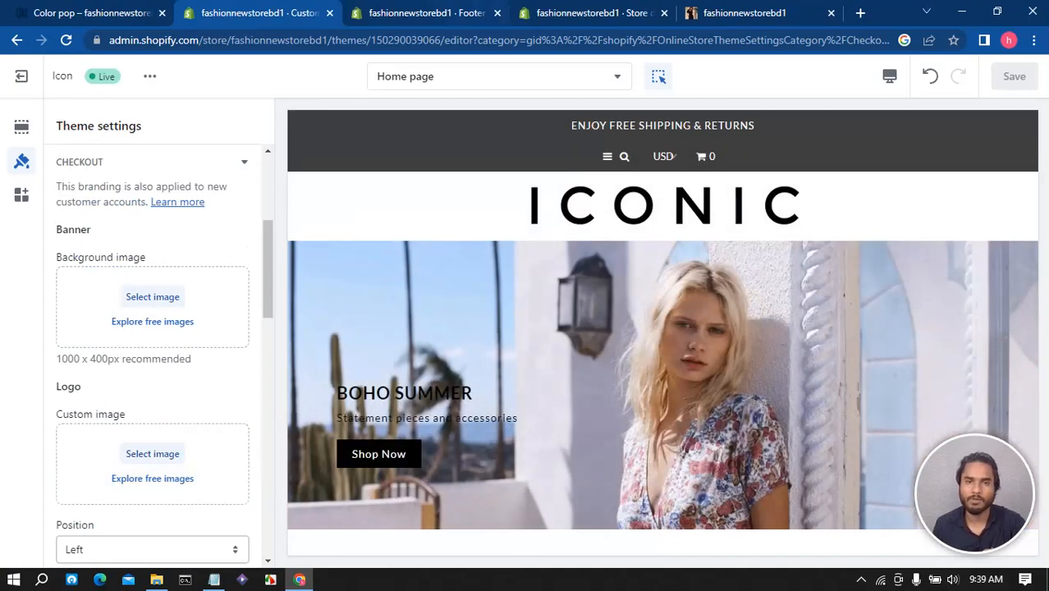
- Switch to the live storefront, close its email popup, reload the page and look through the home page down to the featured products
left_click(745, 14)
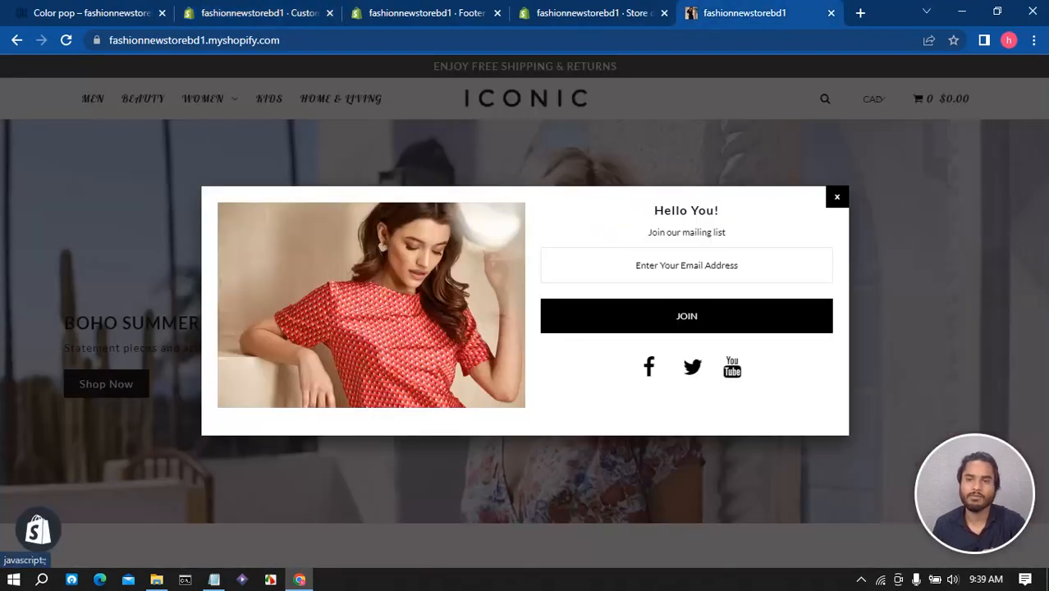
left_click(837, 197)
left_click(66, 40)
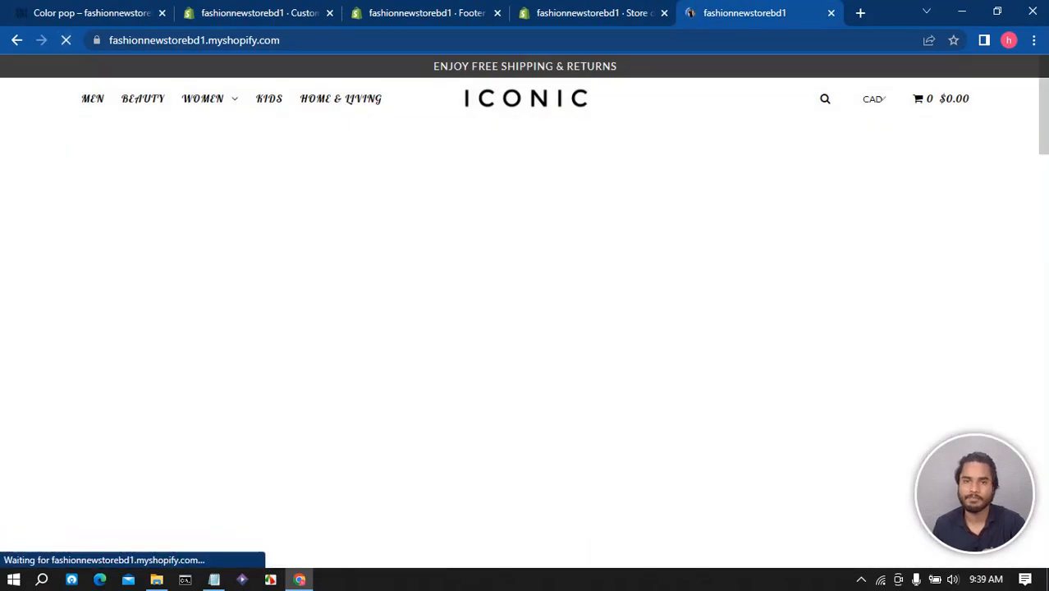
scroll(410, 287, "down", 10)
scroll(410, 288, "down", 6)
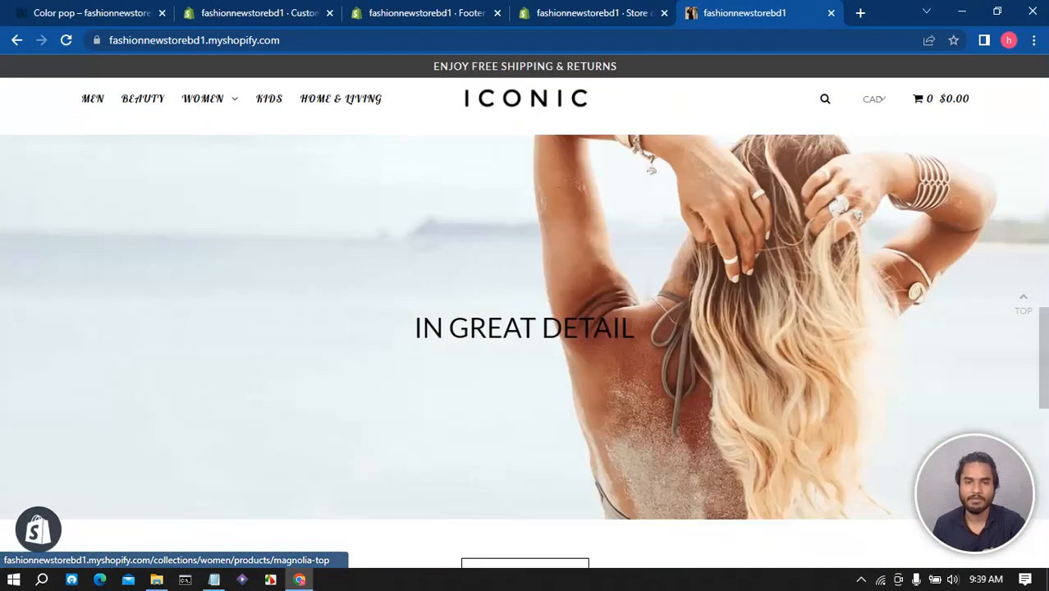
scroll(411, 288, "up", 8)
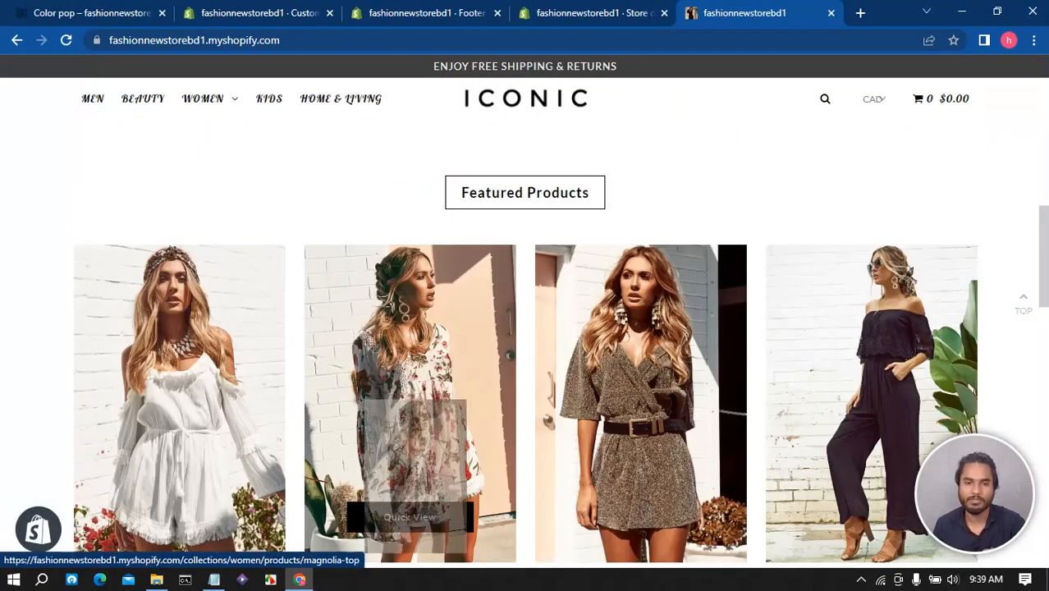
- Add one Magnolia Top to the cart from its quick view, close the quick view and proceed to checkout
left_click(409, 516)
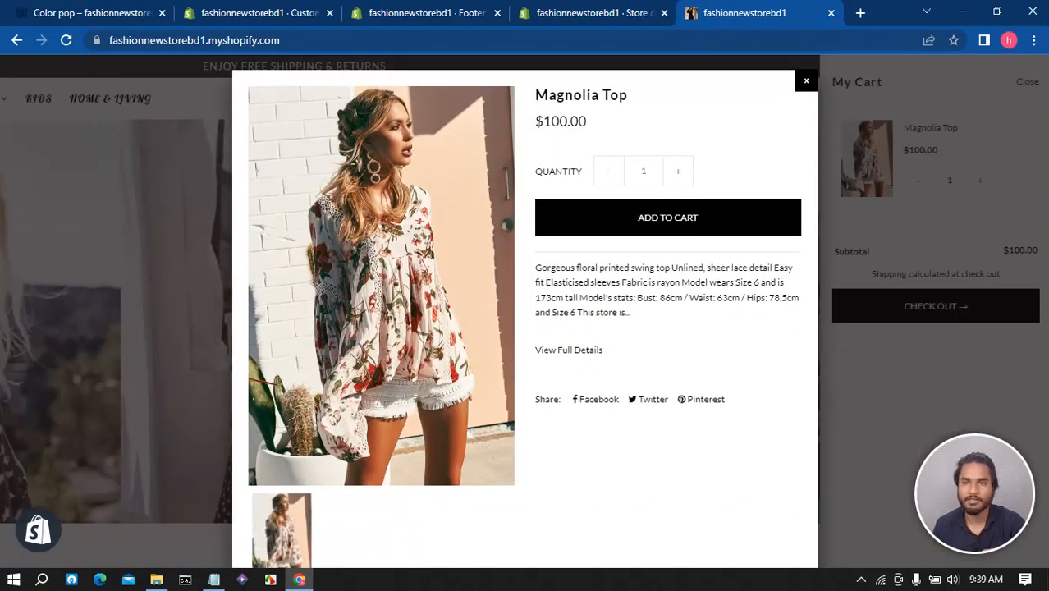
left_click(806, 80)
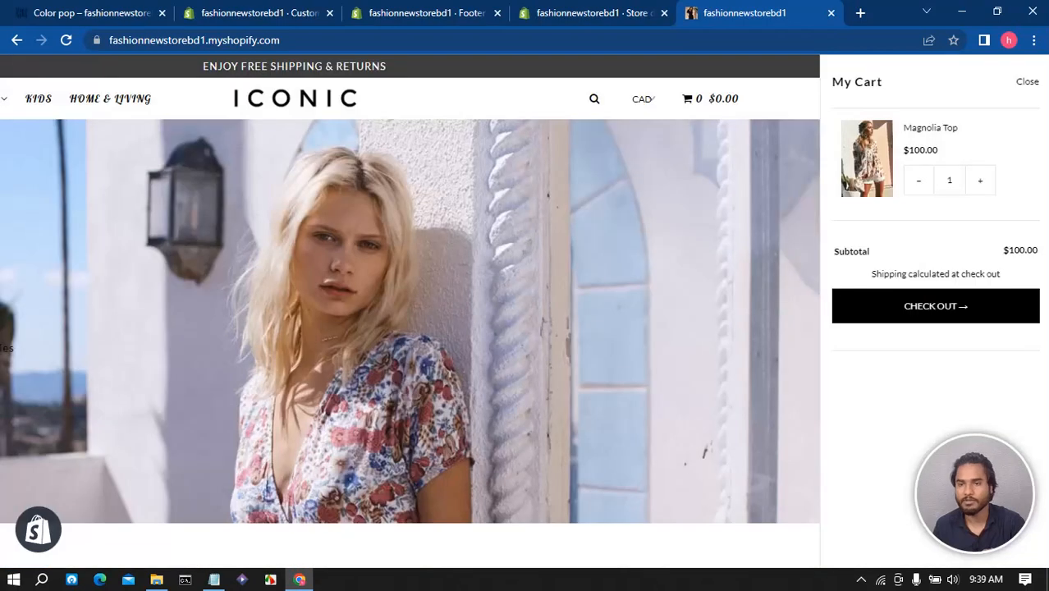
left_click(697, 238)
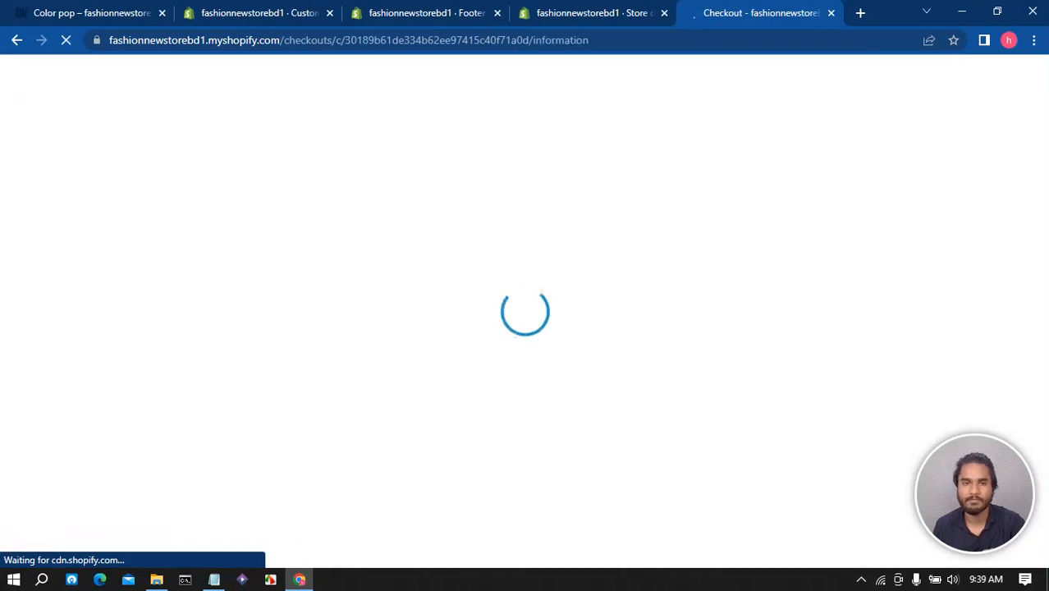
- Review the checkout information page, including the contact, name and shipping address fields and the order summary
scroll(523, 312, "down", 3)
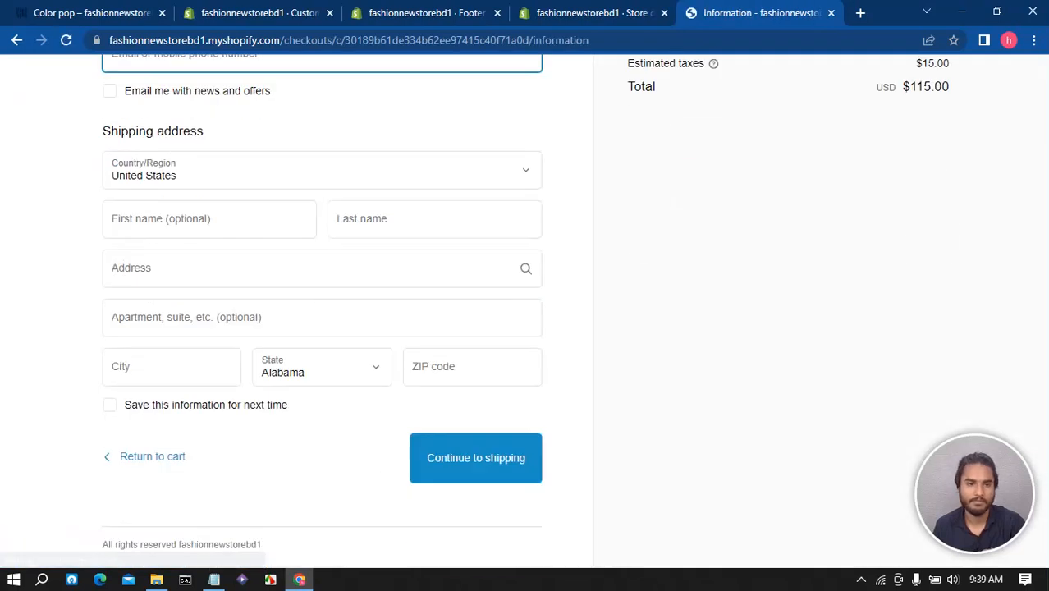
scroll(523, 311, "up", 3)
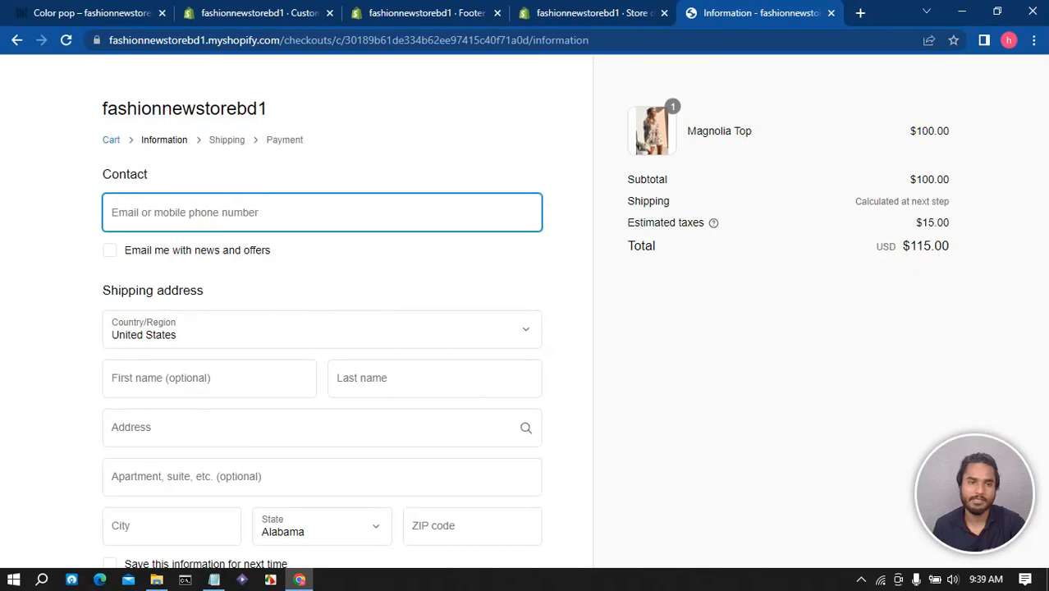
left_click(209, 379)
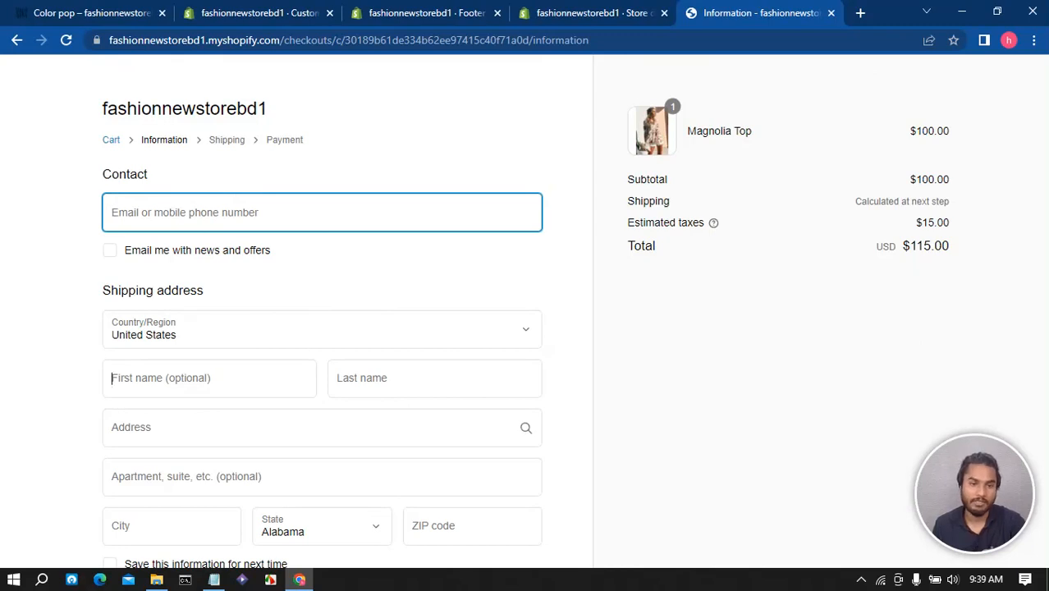
scroll(524, 311, "down", 2)
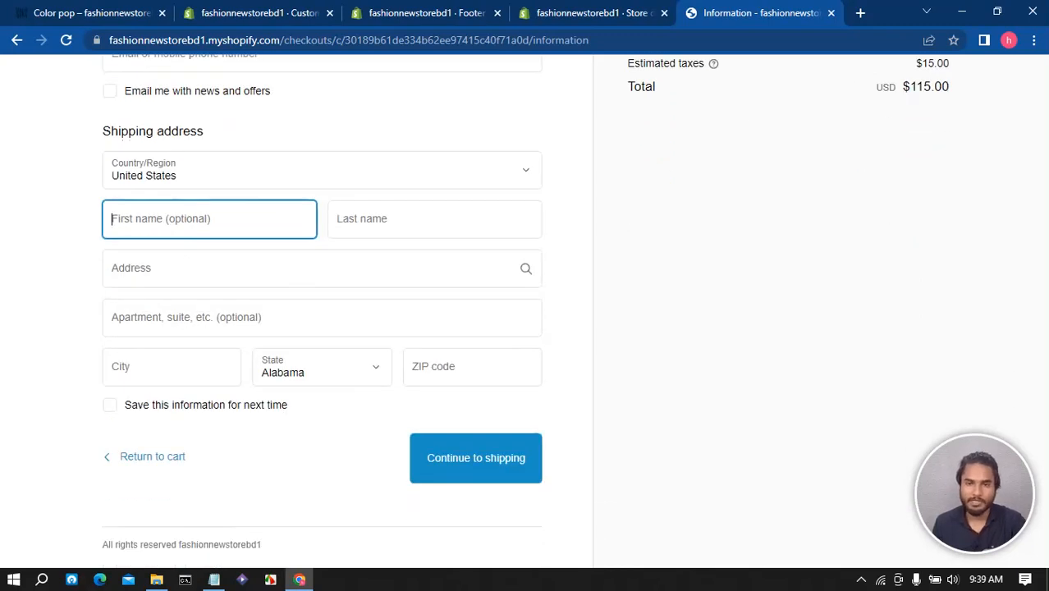
scroll(524, 311, "up", 2)
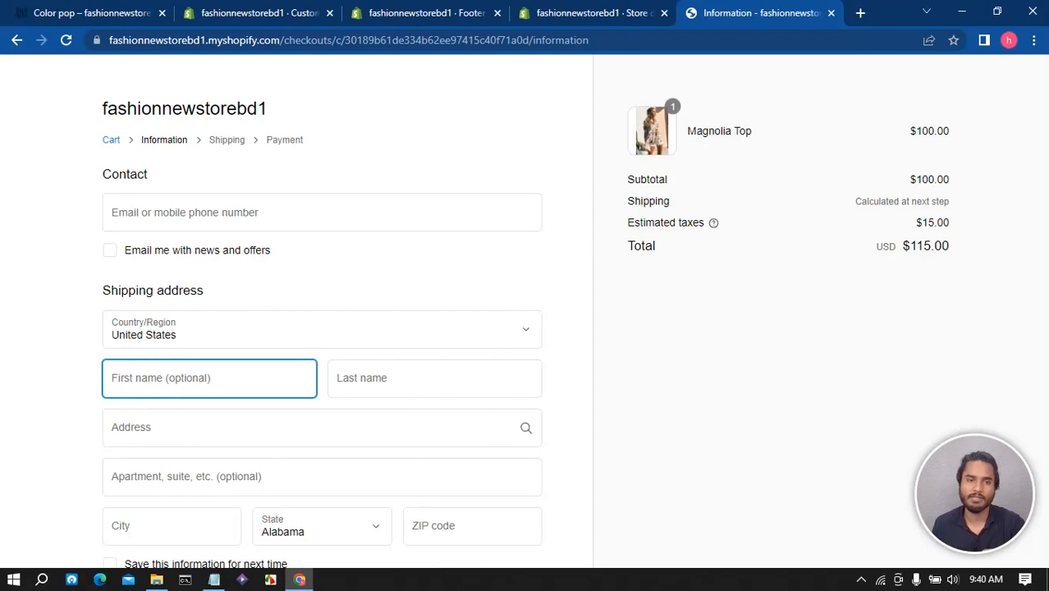
left_click(411, 378)
left_click(312, 428)
scroll(321, 328, "down", 2)
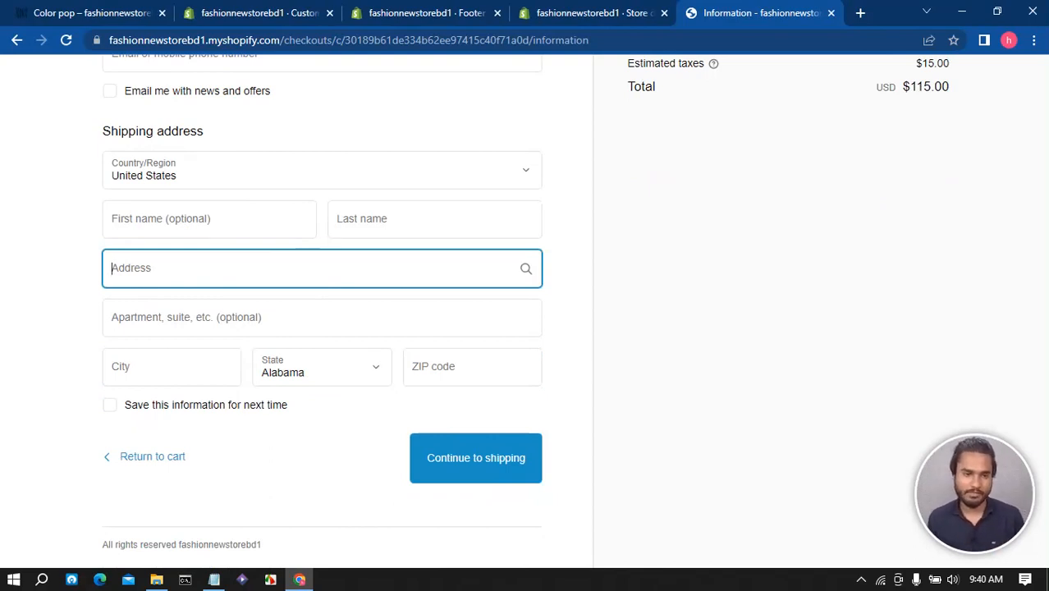
scroll(320, 329, "up", 2)
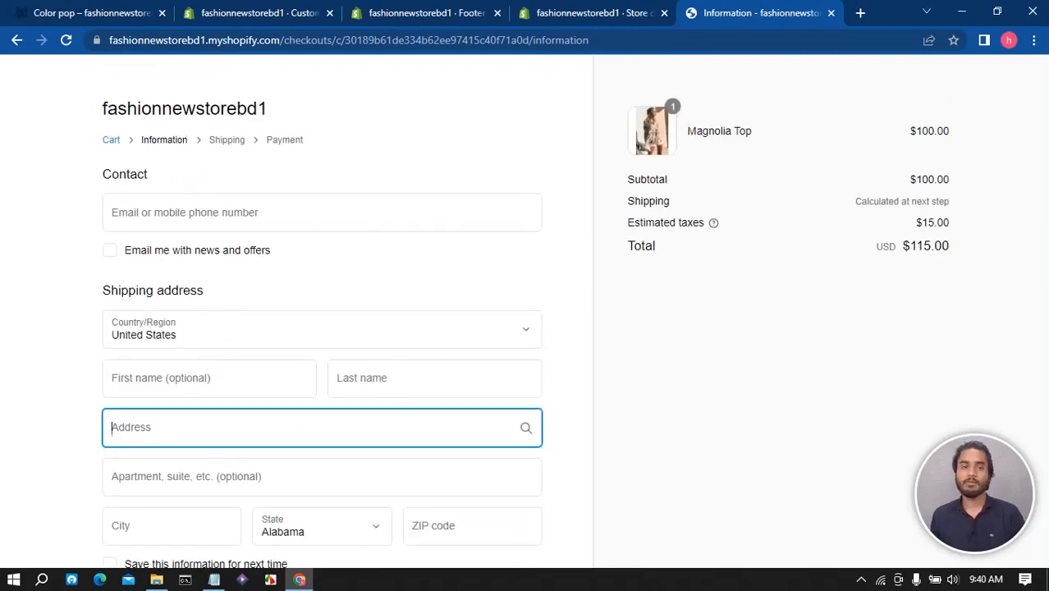
- Switch to the Shopify general settings, show the store currency formatting, check the USD formats and close the settings
left_click(585, 12)
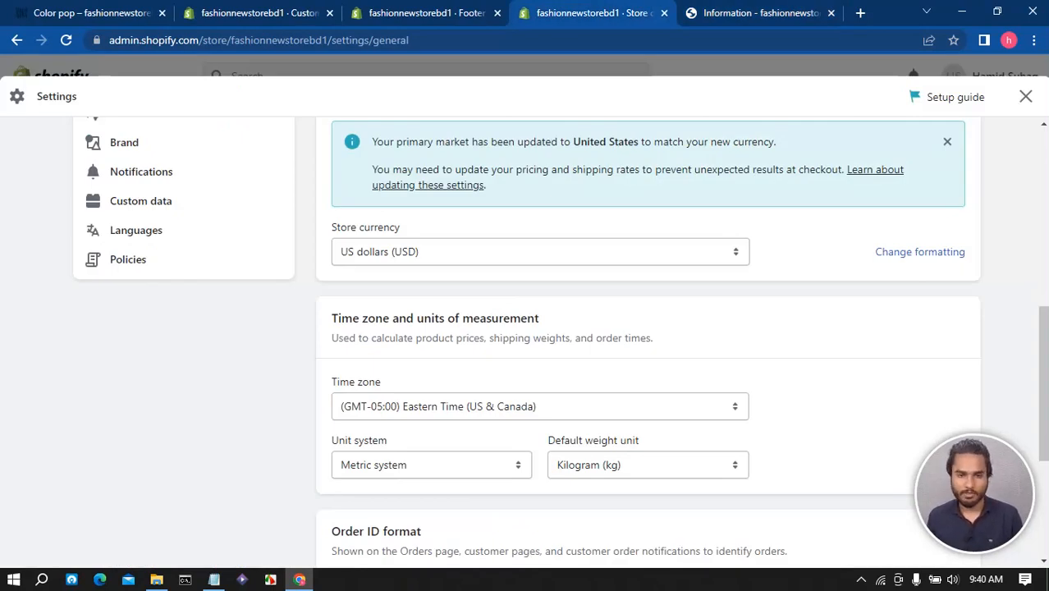
left_click(920, 251)
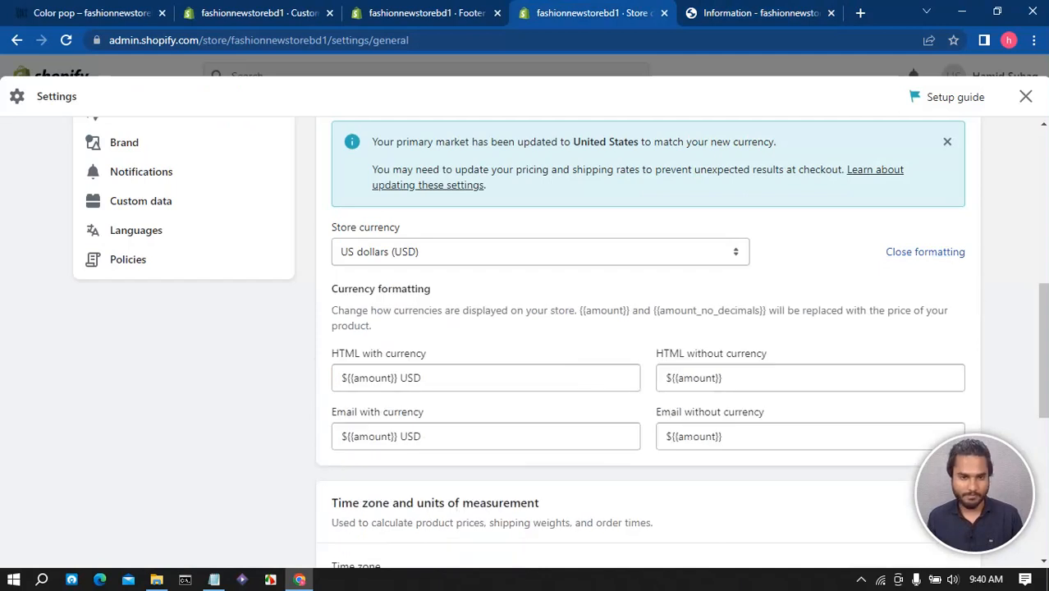
left_click(422, 436)
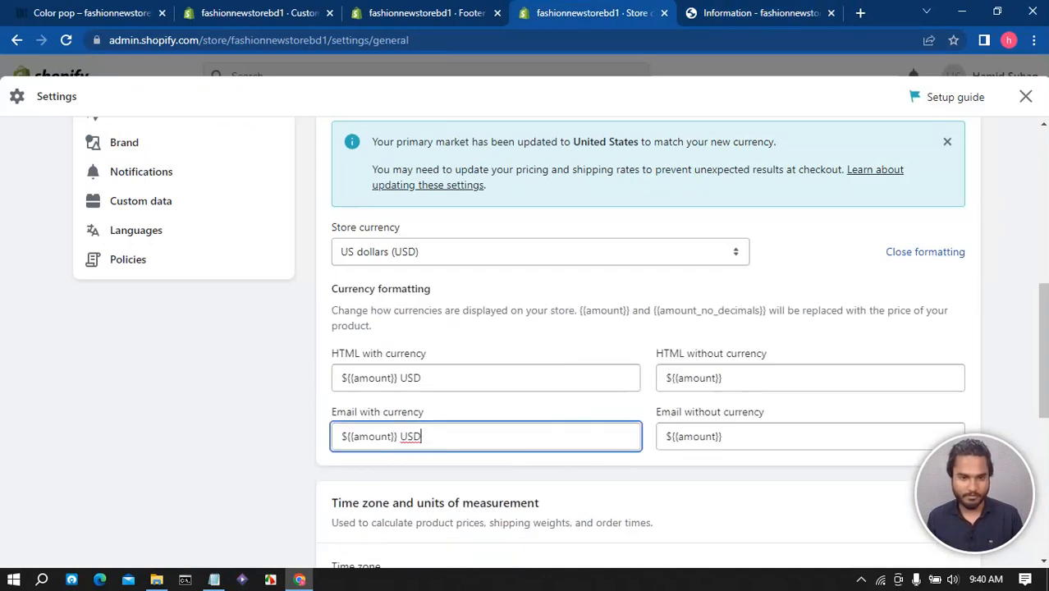
left_click(493, 471)
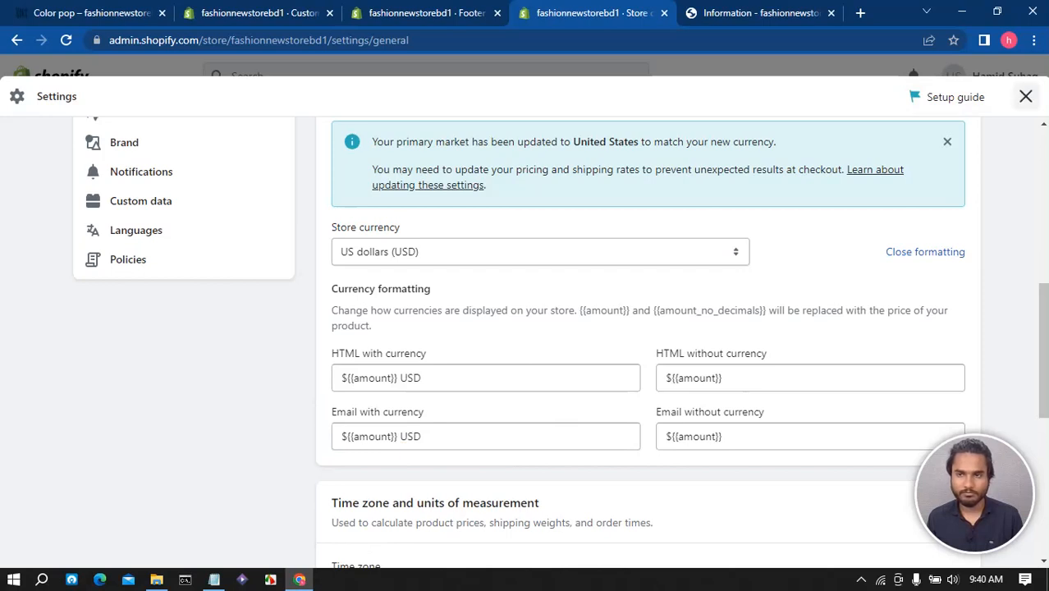
left_click(1025, 96)
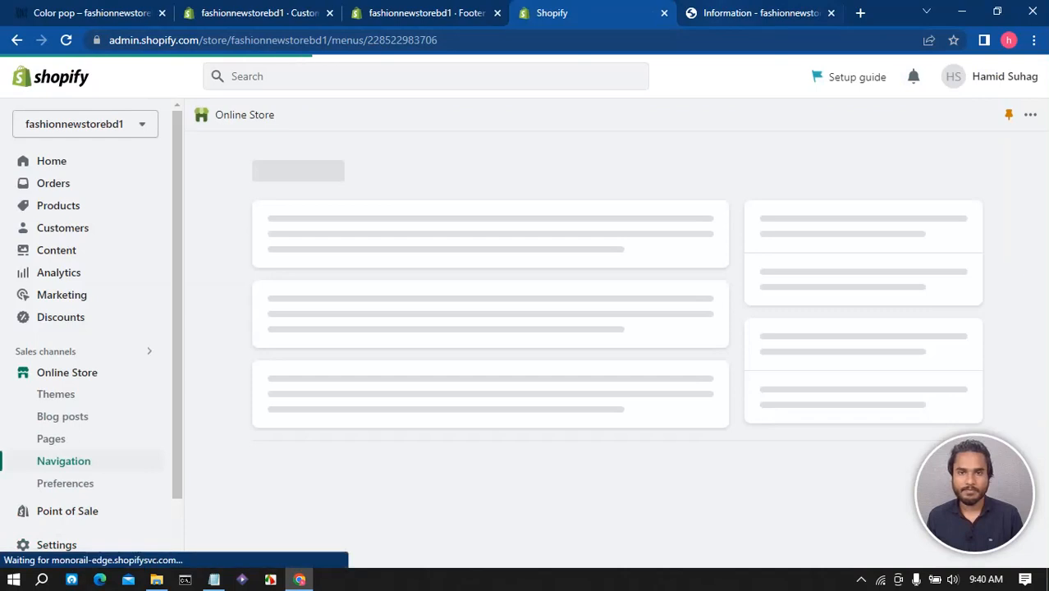
- Return to the checkout information page and check the shipping address form again
left_click(760, 13)
left_click(322, 428)
scroll(322, 428, "down", 1)
scroll(322, 428, "up", 1)
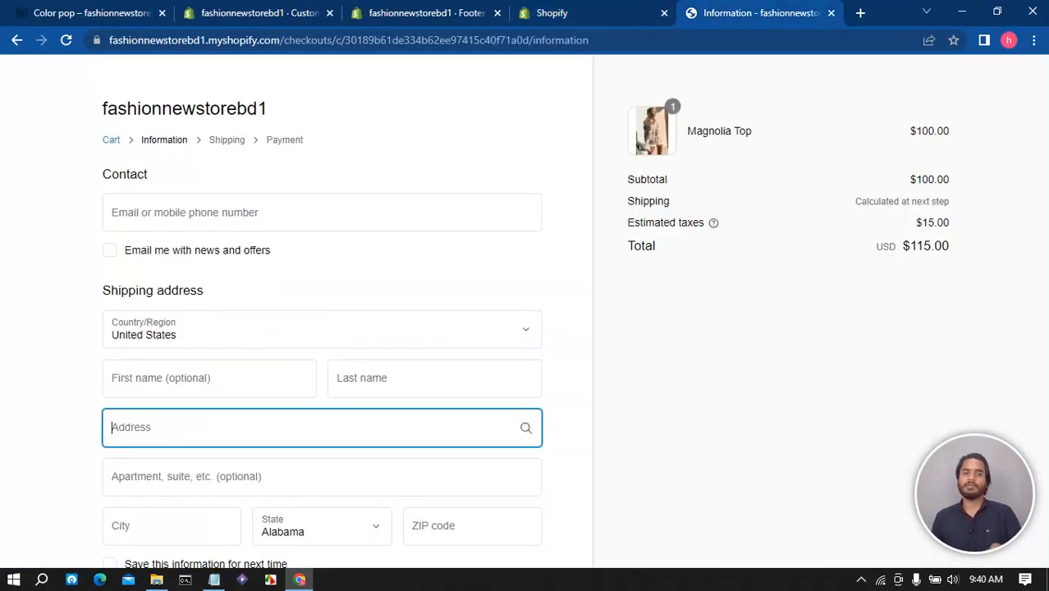
- Open the online store from the Shopify admin and view the home page down to the collection gallery
left_click(587, 14)
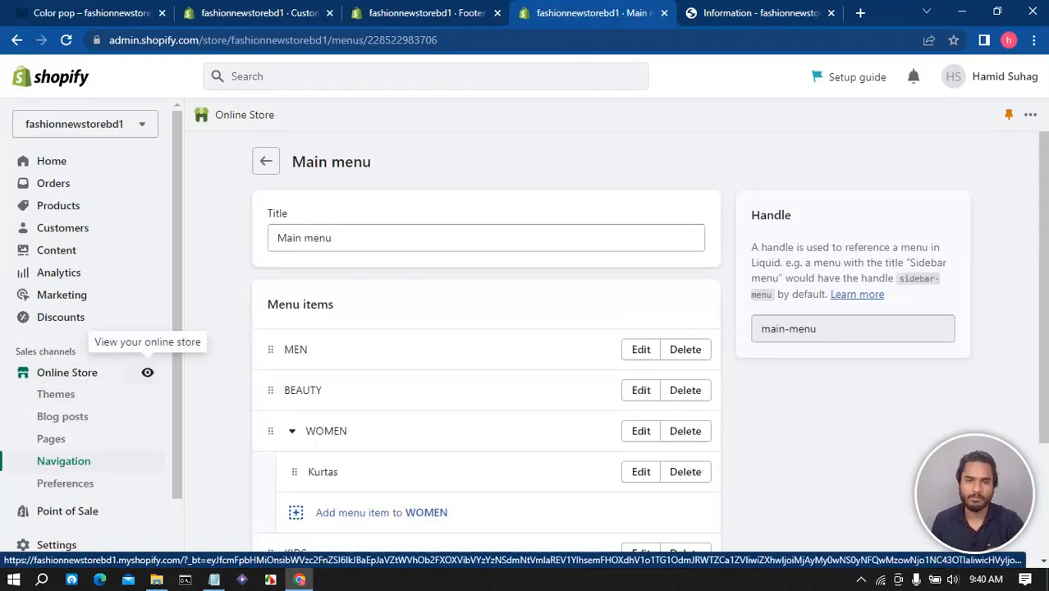
left_click(147, 372)
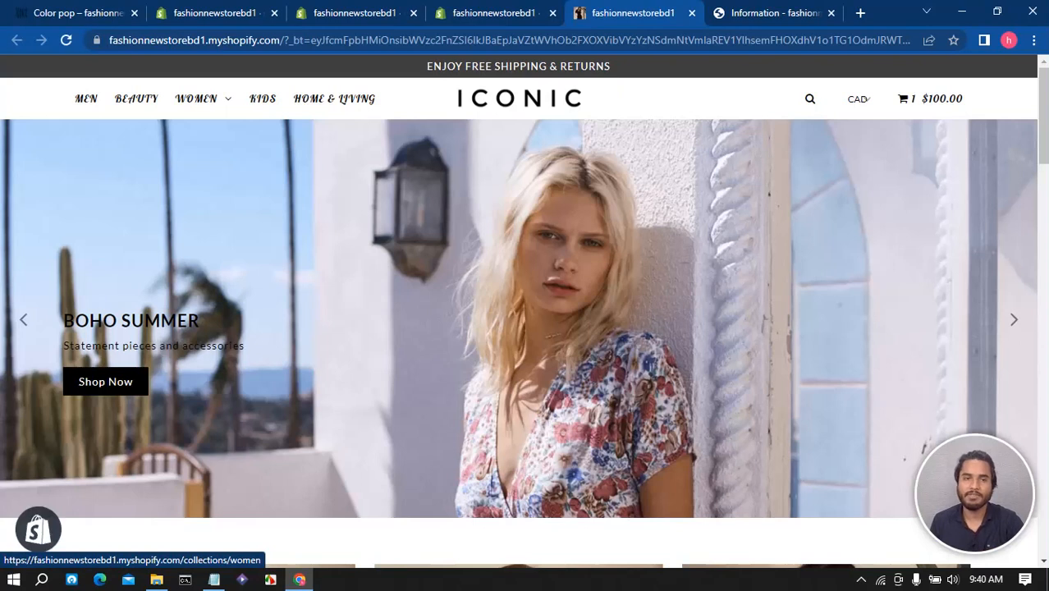
scroll(164, 410, "down", 6)
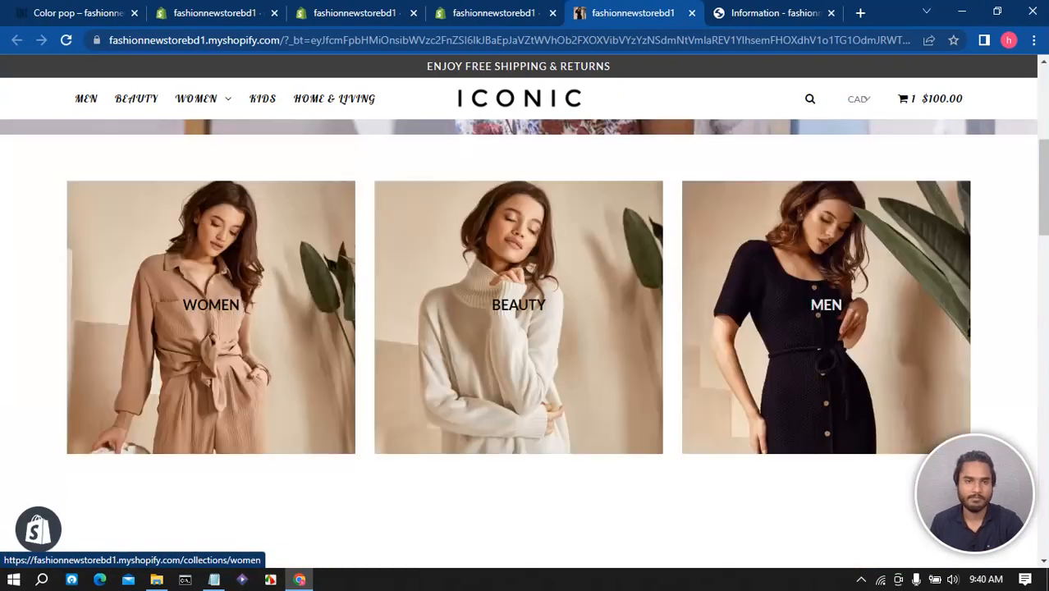
- Review the storefront home page from the slideshow through the collection gallery and text overlay image to the blog posts
scroll(164, 411, "down", 8)
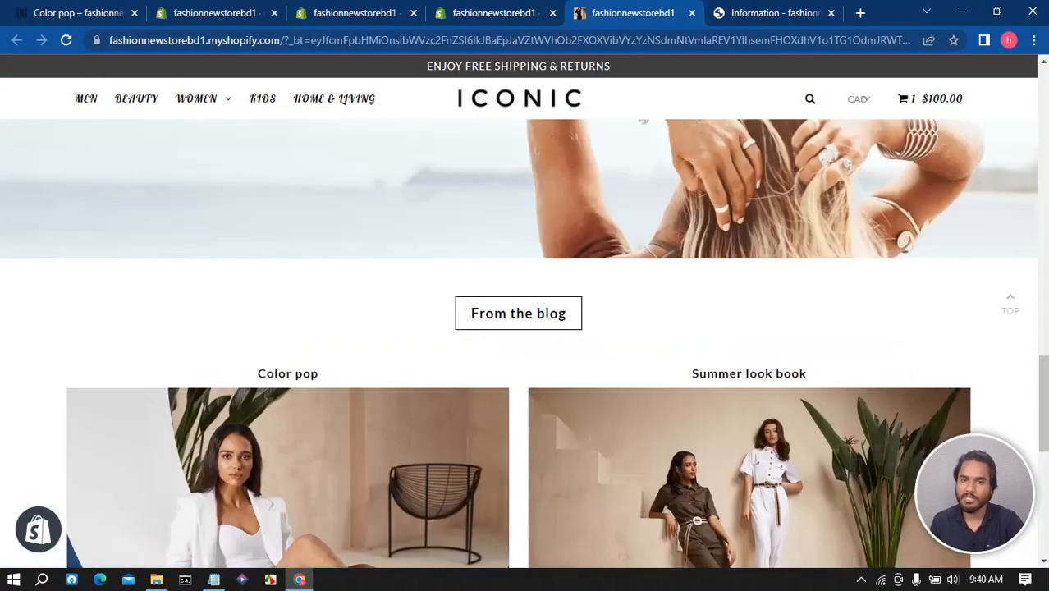
scroll(164, 411, "up", 20)
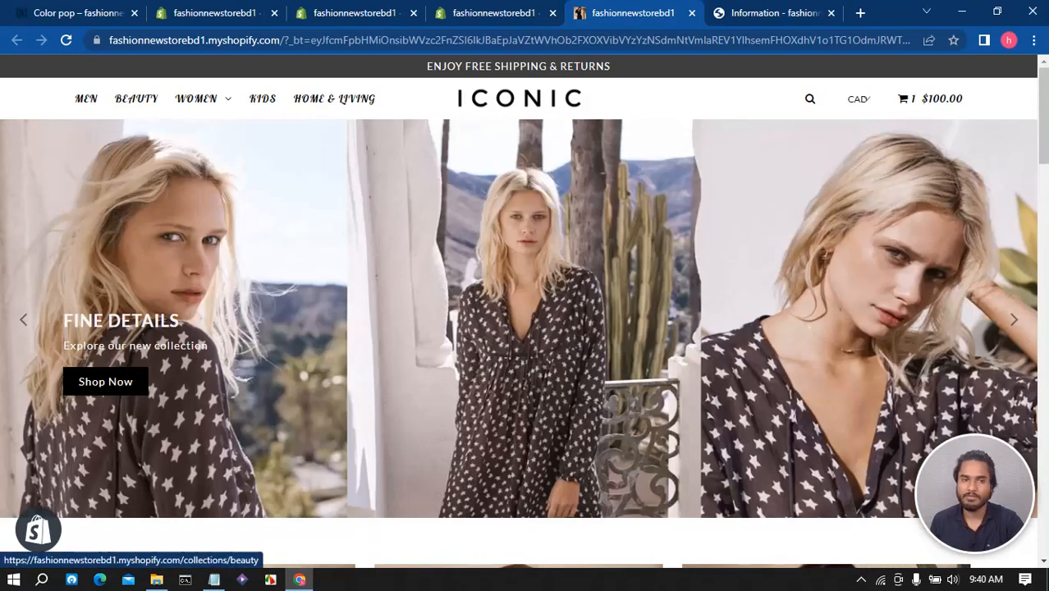
scroll(519, 319, "down", 15)
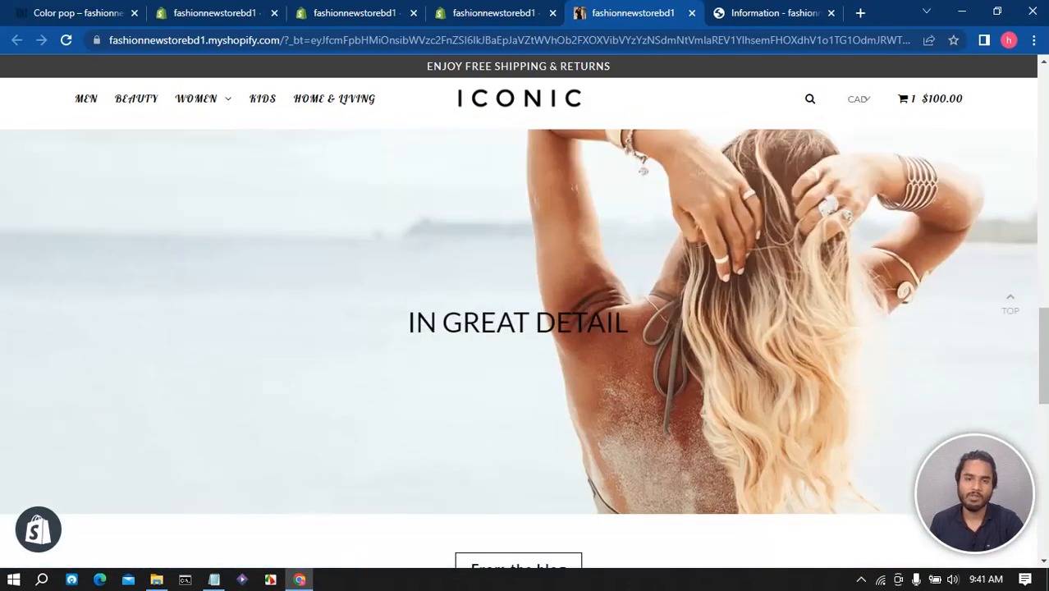
scroll(519, 328, "down", 6)
scroll(485, 288, "up", 12)
- Return to the Icon theme editor, show the home page's sections and review the list from Header to Mobile navigation
left_click(493, 13)
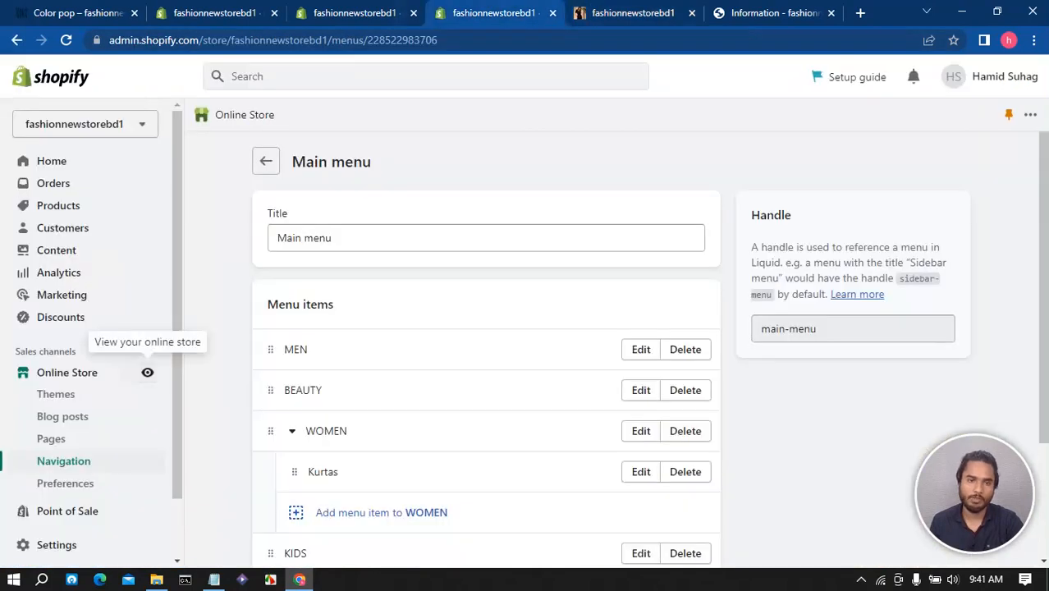
left_click(354, 13)
left_click(215, 13)
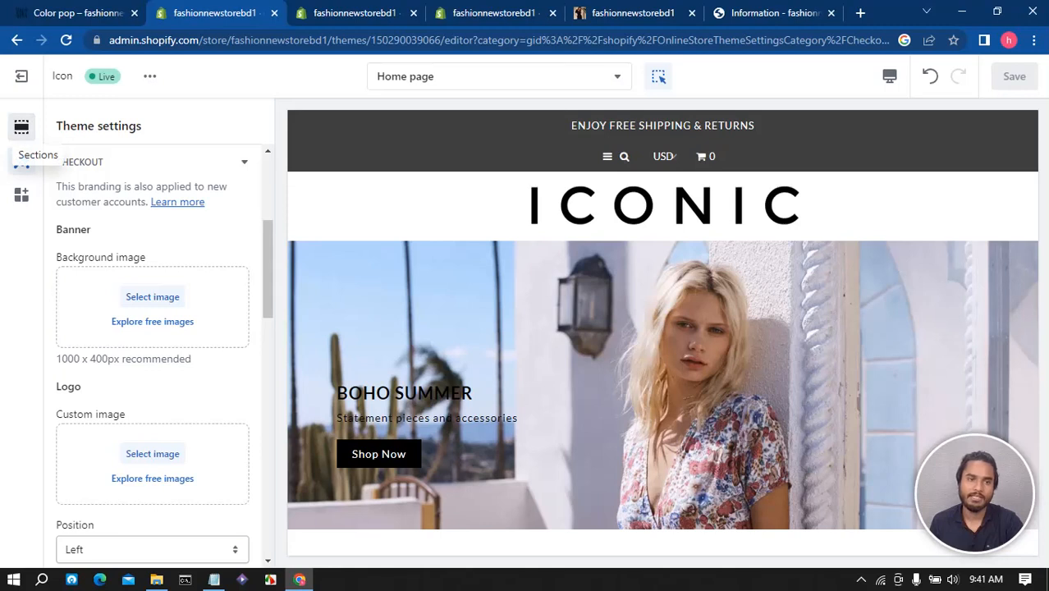
left_click(21, 127)
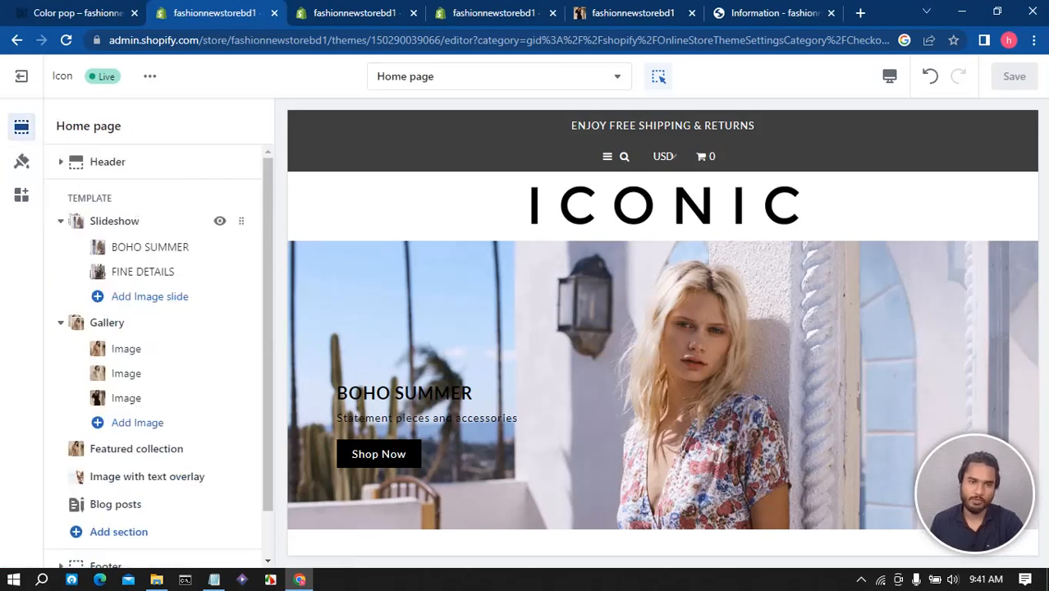
scroll(156, 220, "down", 1)
scroll(164, 312, "up", 1)
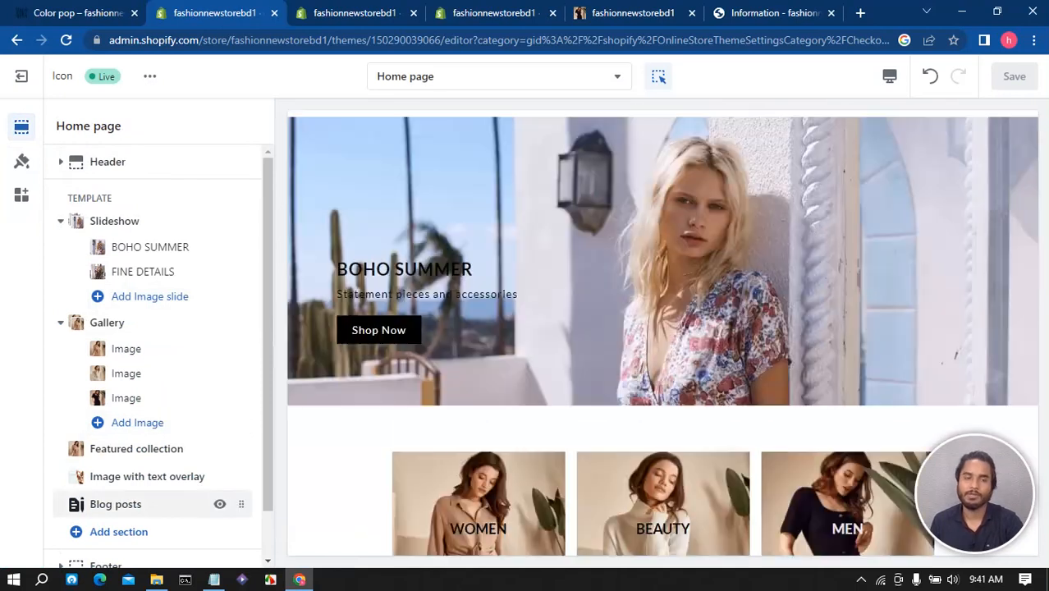
scroll(156, 464, "down", 1)
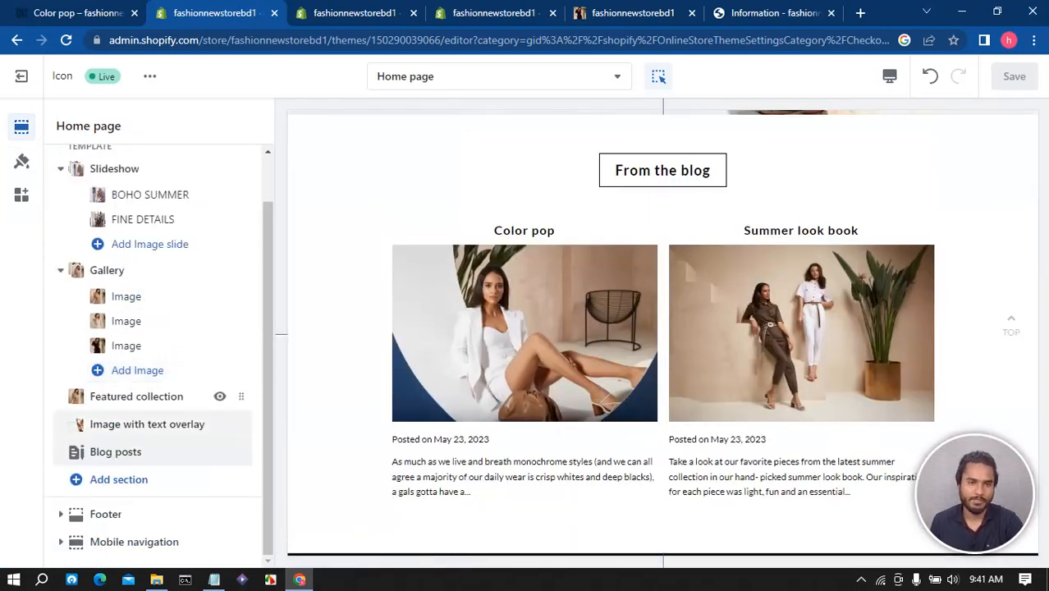
scroll(164, 272, "up", 1)
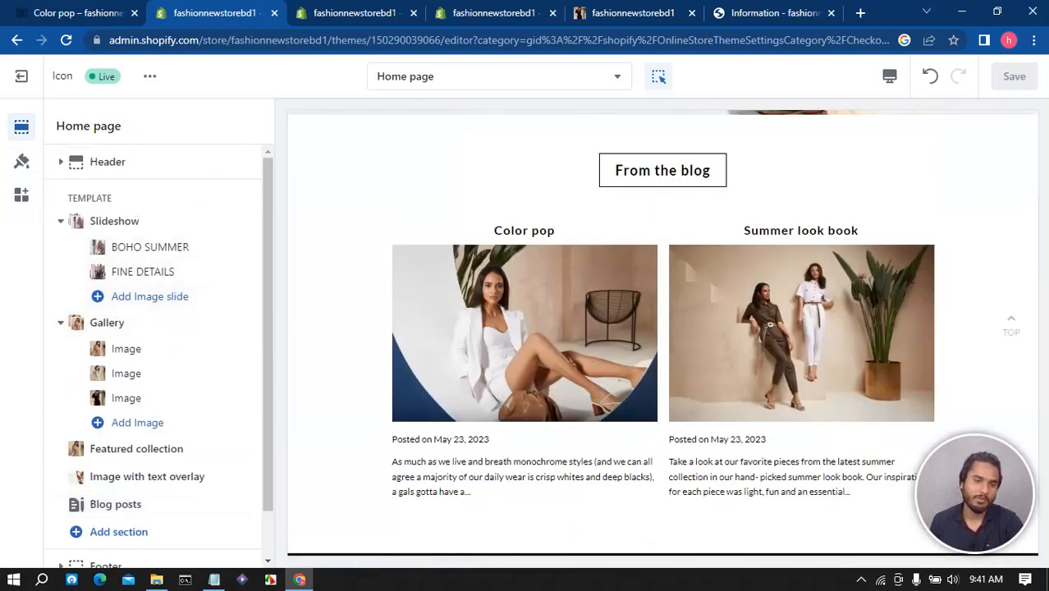